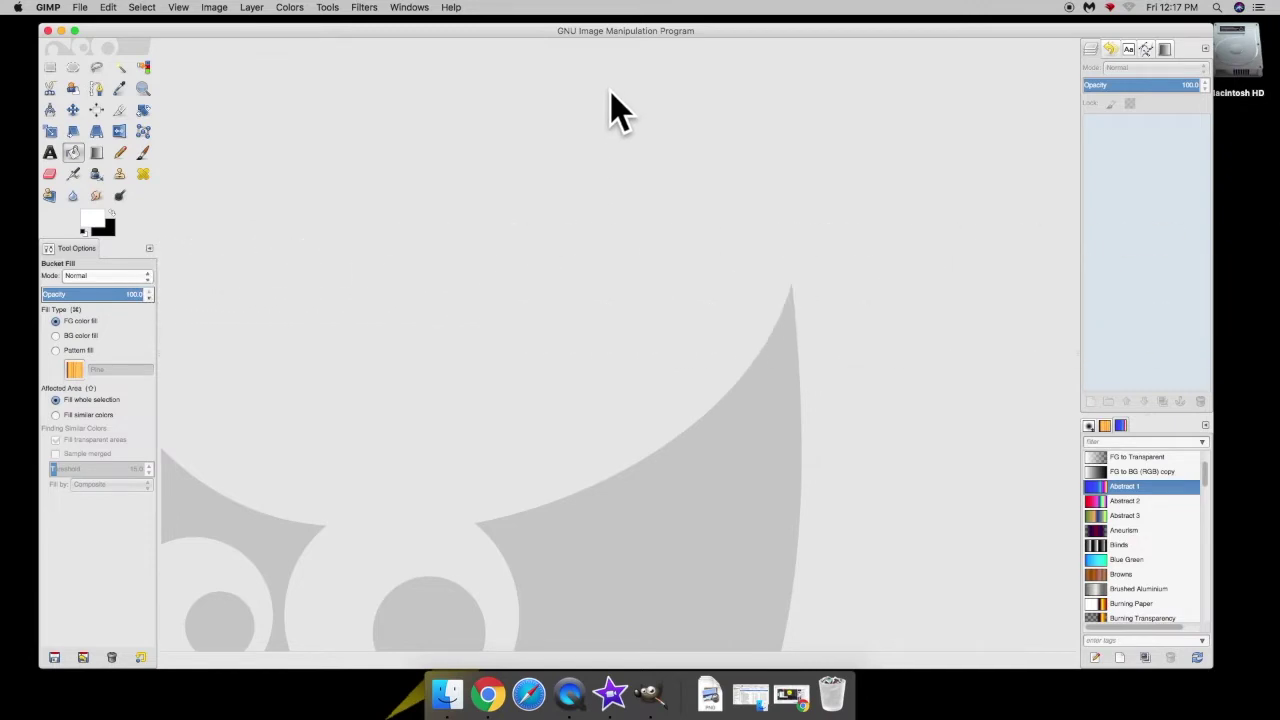
Create a new blank image 1000 px wide and 1000 px high.
left_click_drag(647, 33, 638, 34)
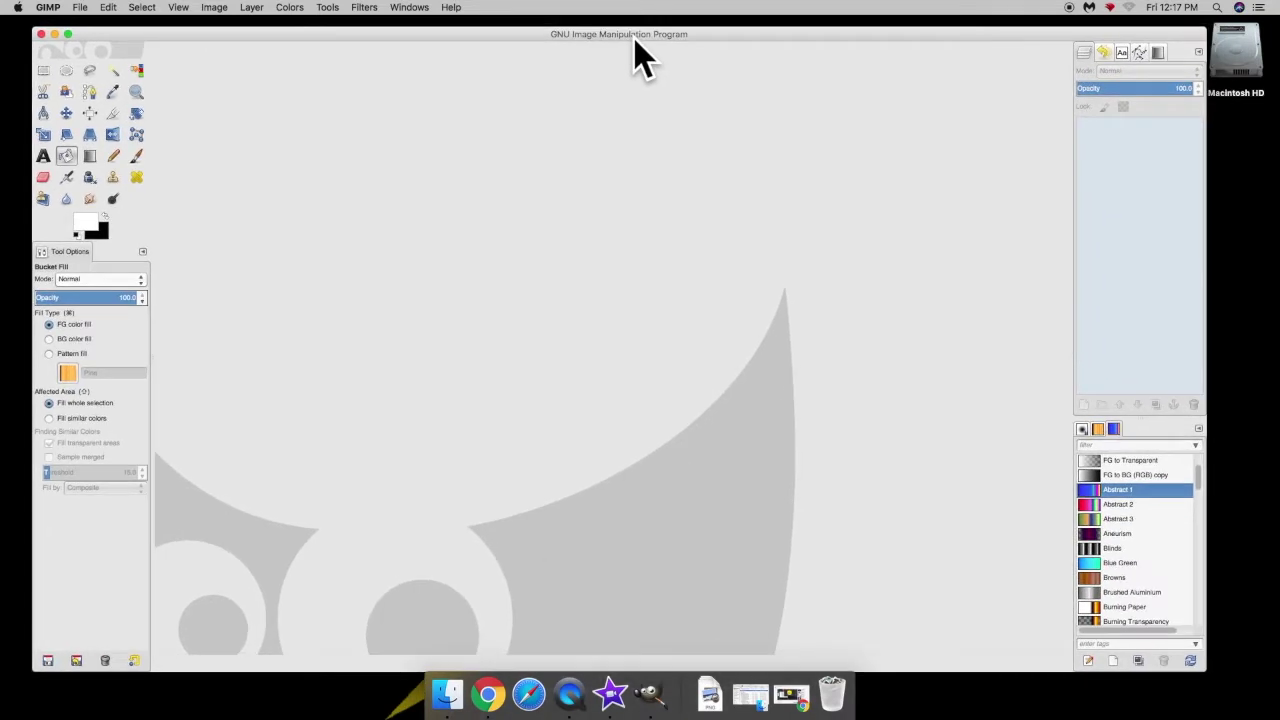
left_click(82, 9)
left_click(92, 22)
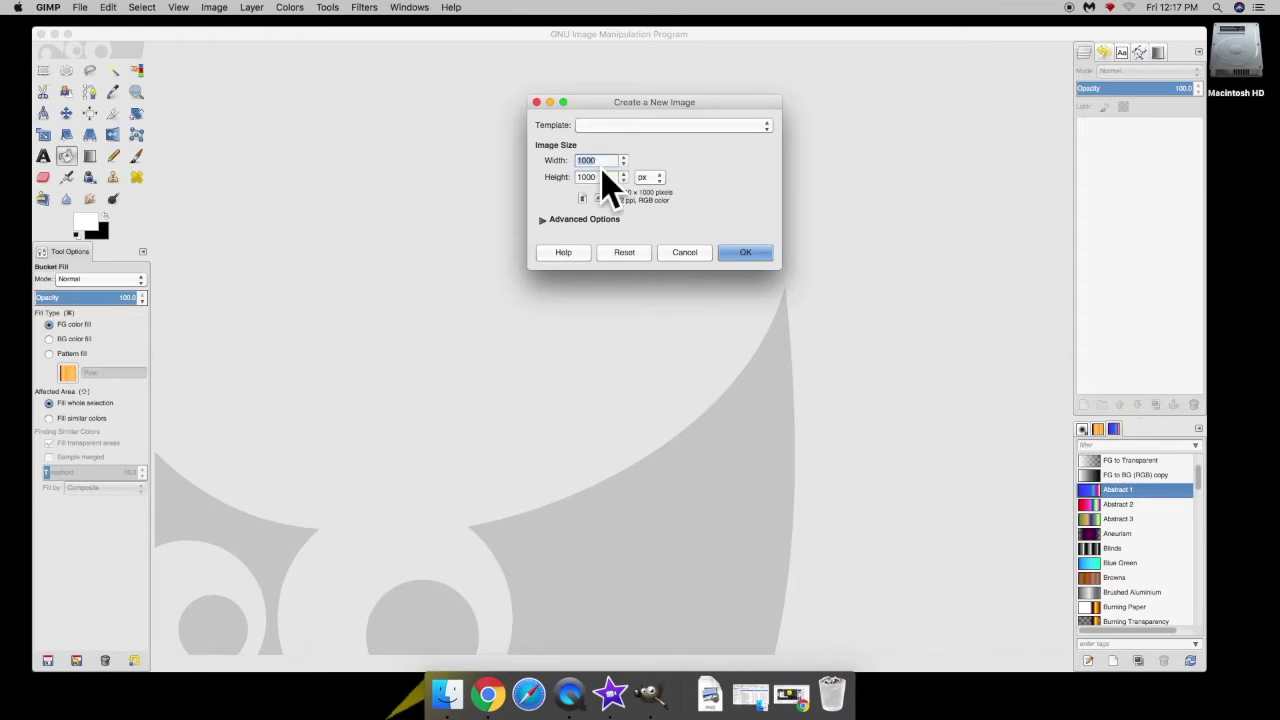
left_click(735, 252)
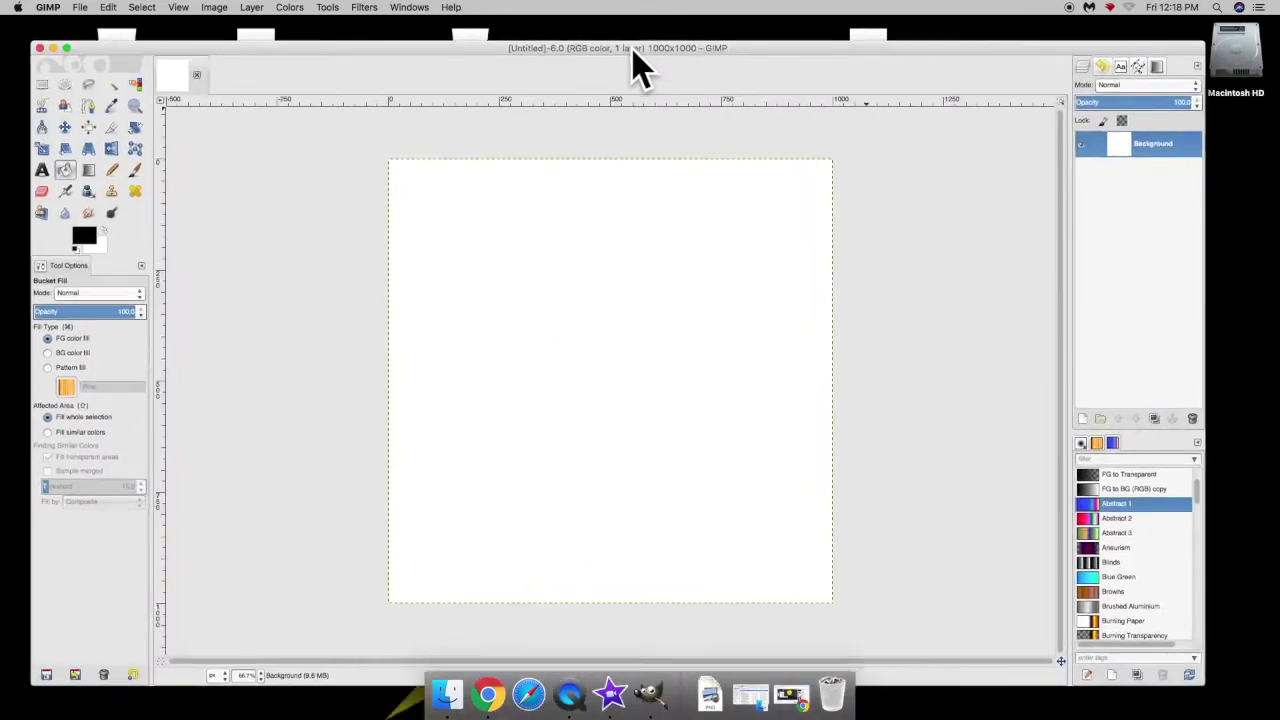
left_click_drag(633, 50, 632, 37)
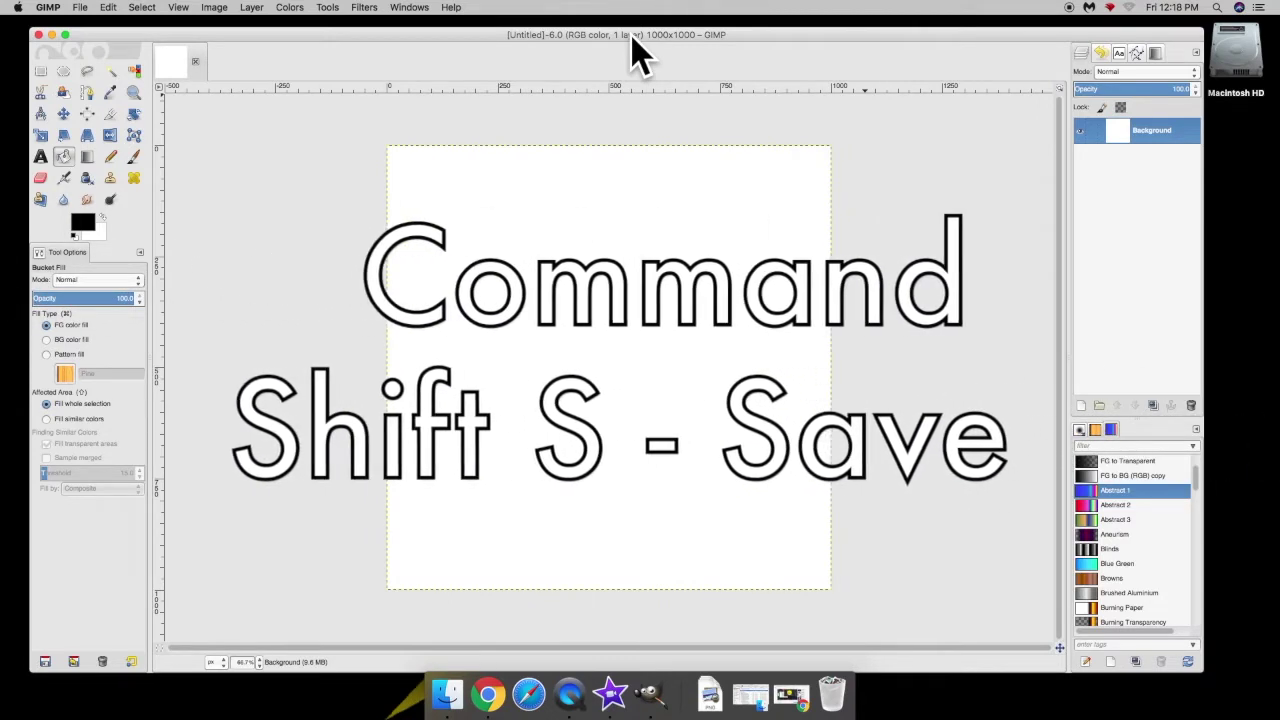
Save the new image as Company Logo.xcf in the Pictures folder.
key("super+shift+s")
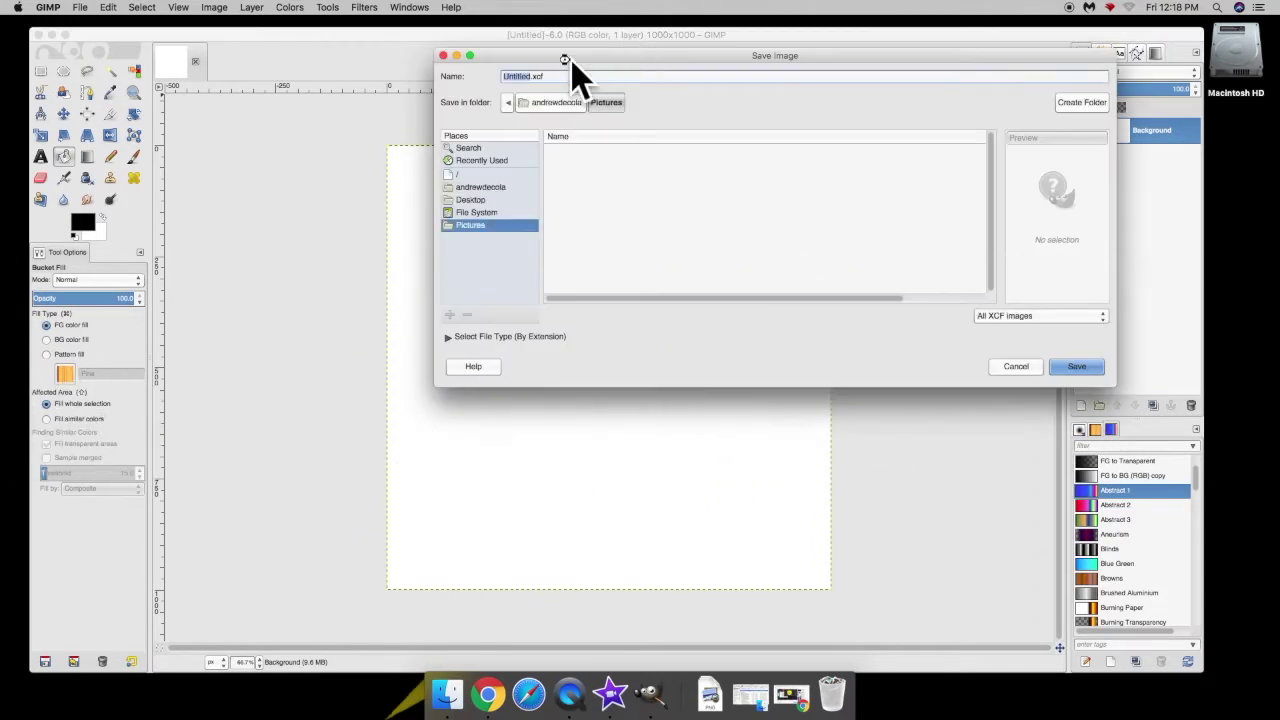
type("Company Logo")
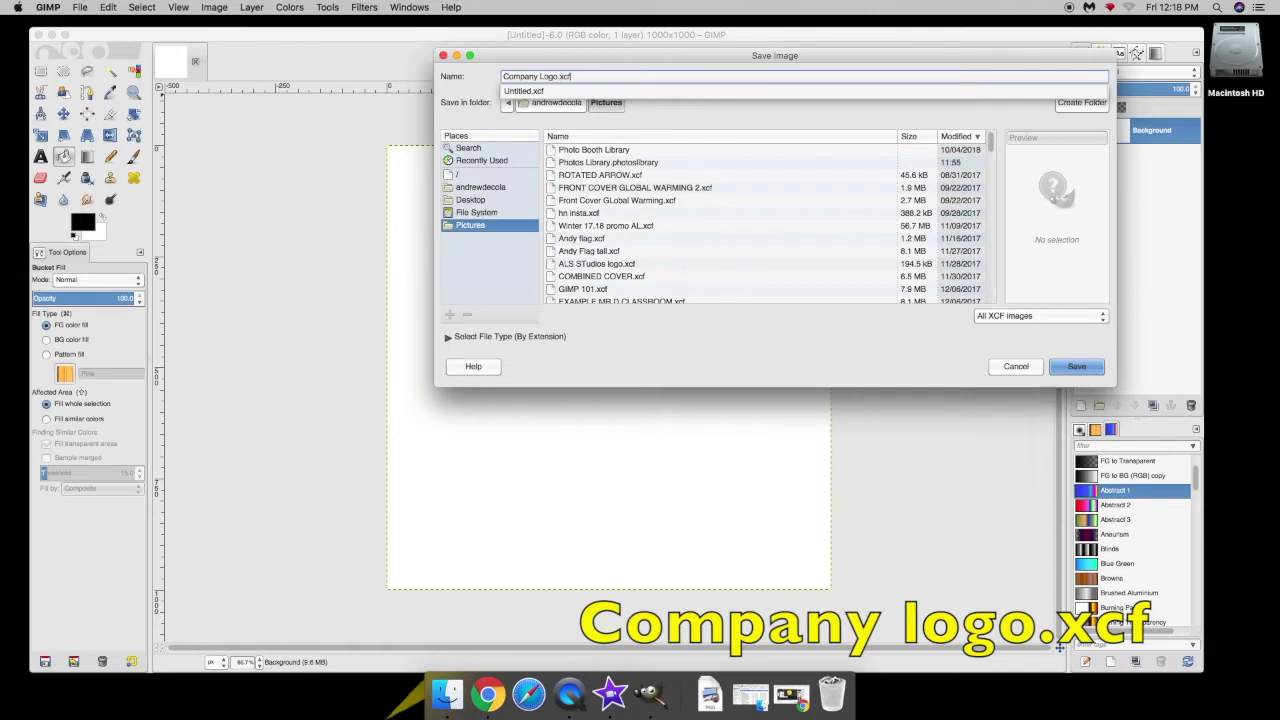
left_click(466, 248)
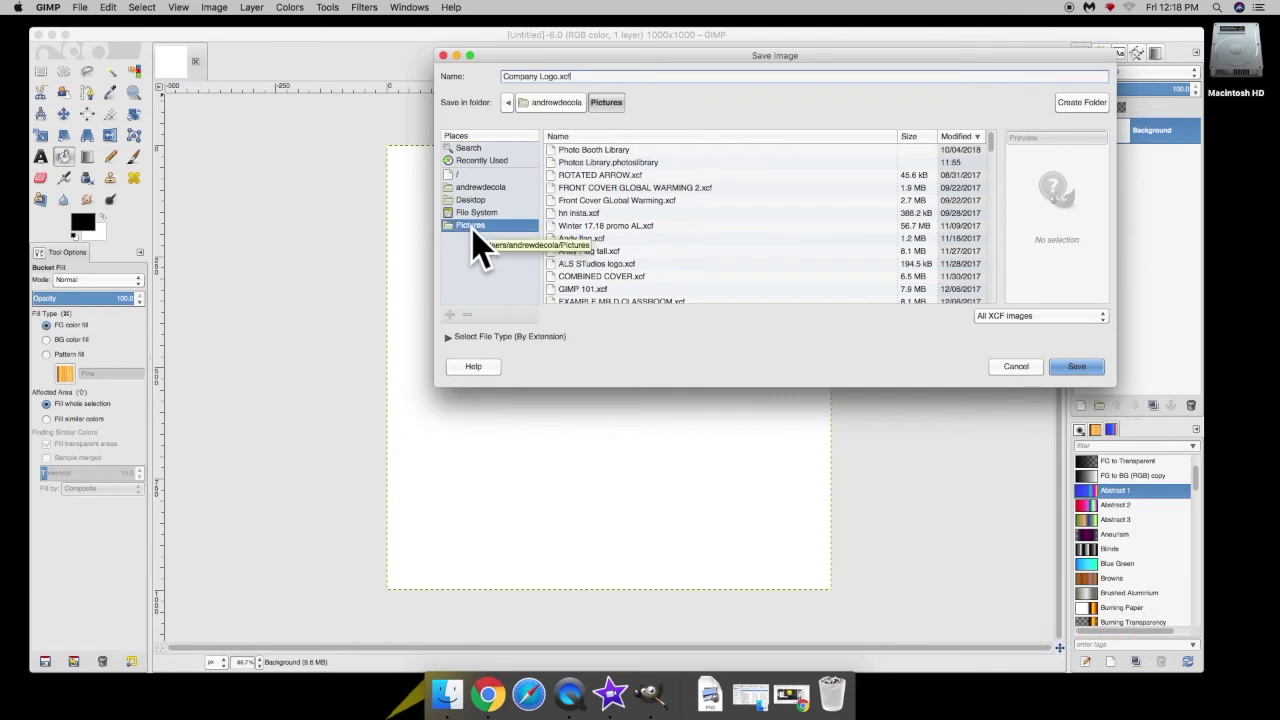
left_click(1082, 368)
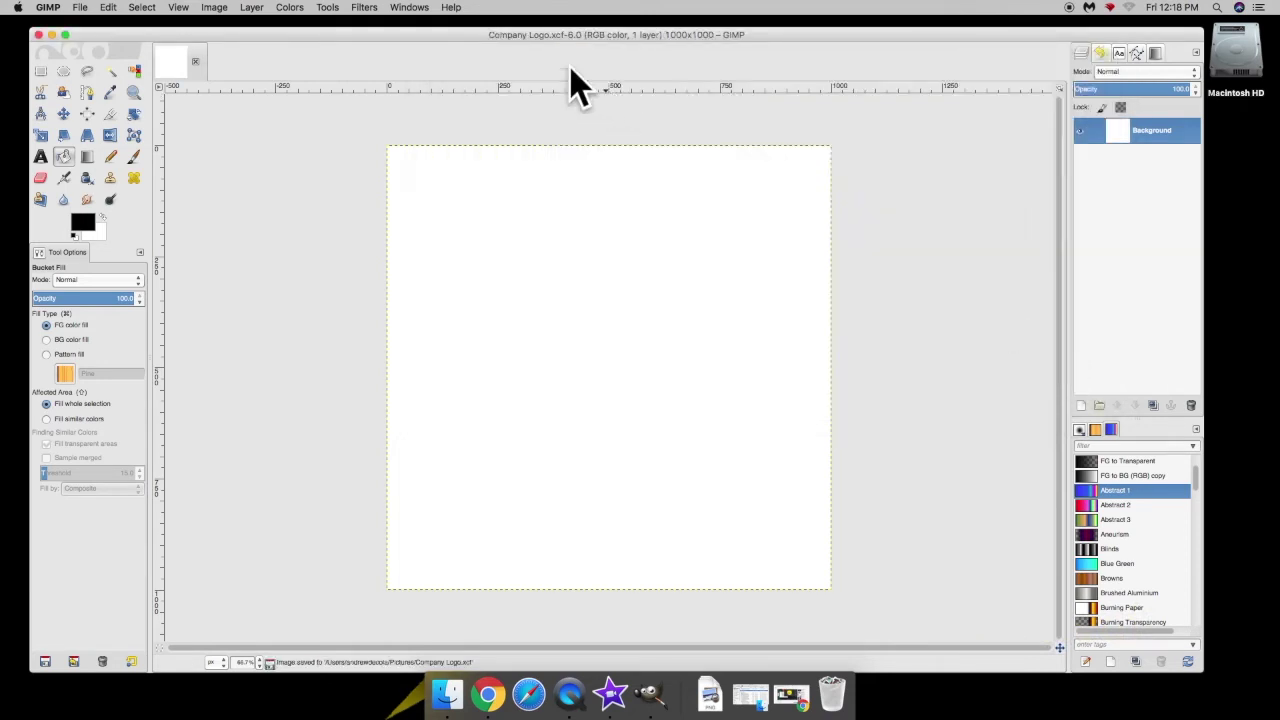
left_click_drag(588, 44, 594, 37)
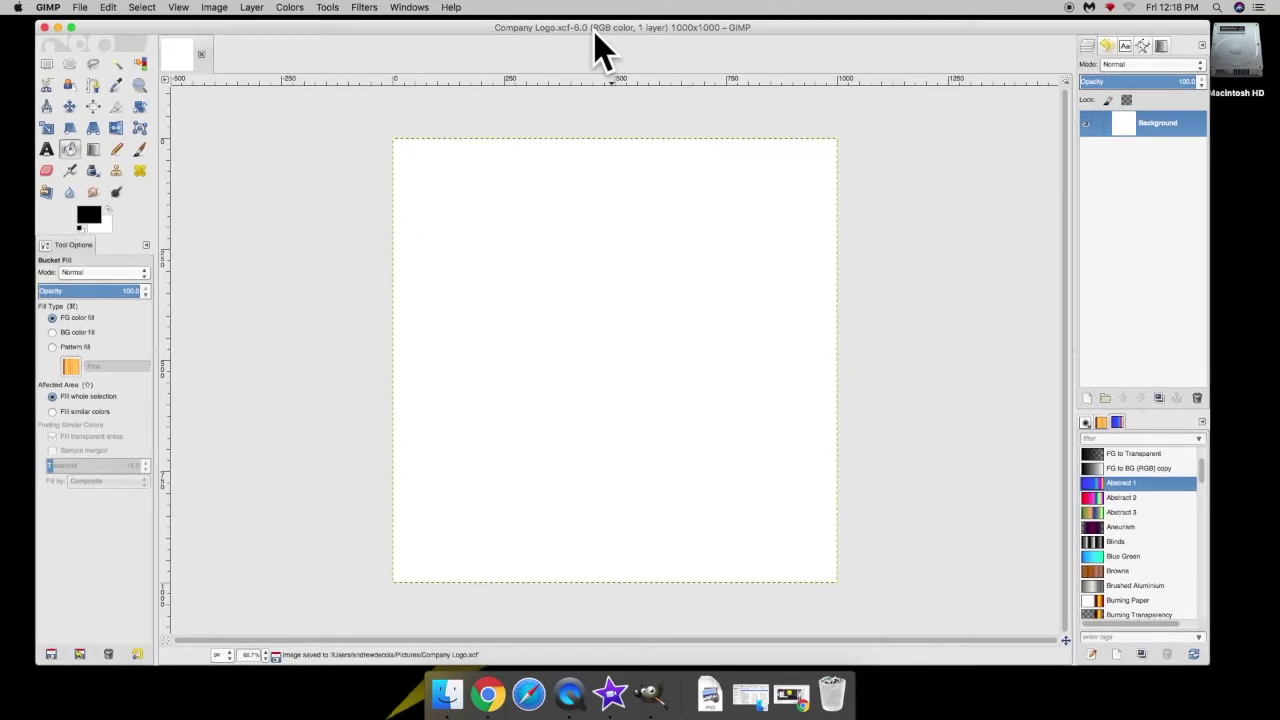
Add a transparent 1000 × 1000 px layer named Shape above the background.
left_click(1088, 401)
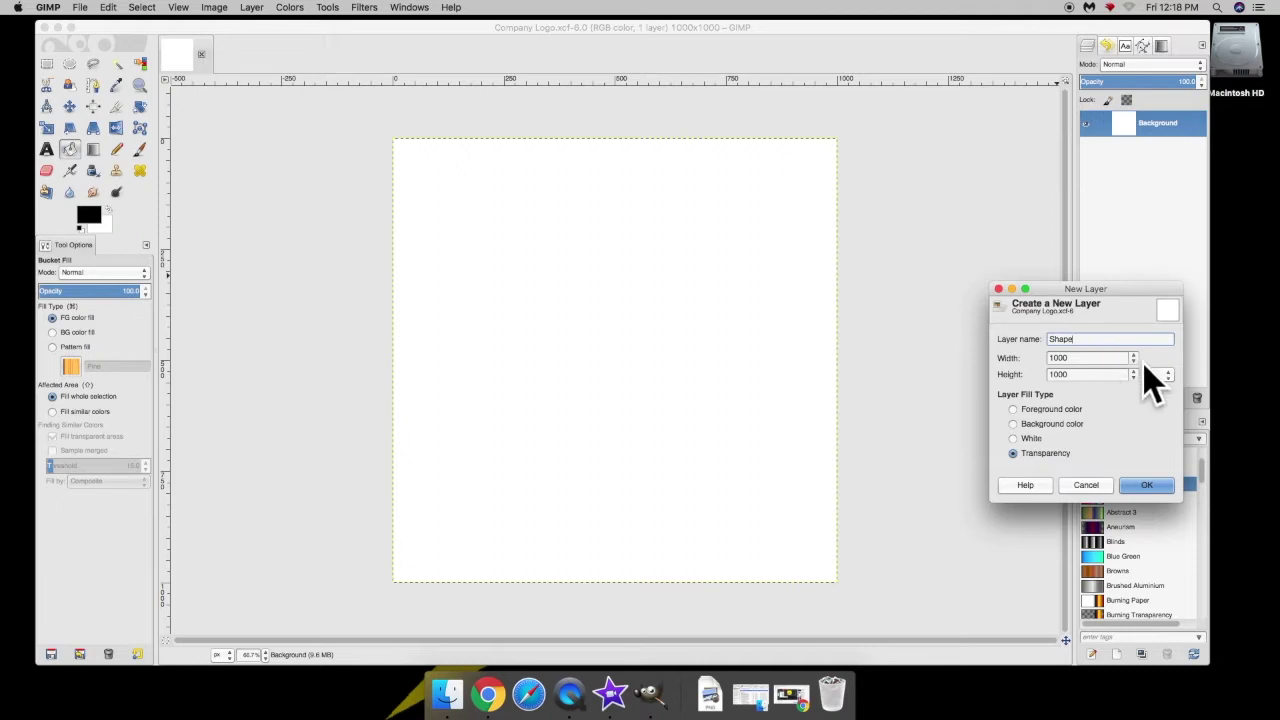
left_click(1147, 485)
left_click(1148, 486)
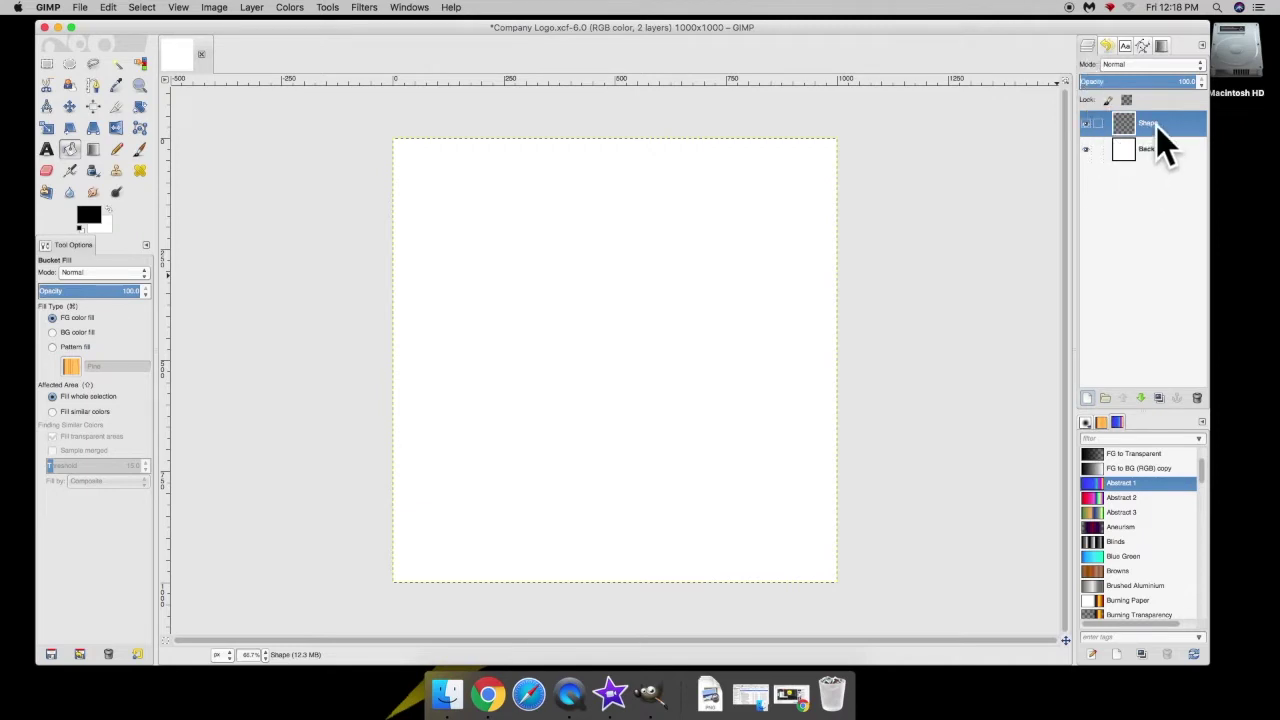
Delete the Background layer so that only the Shape layer remains.
left_click(1157, 166)
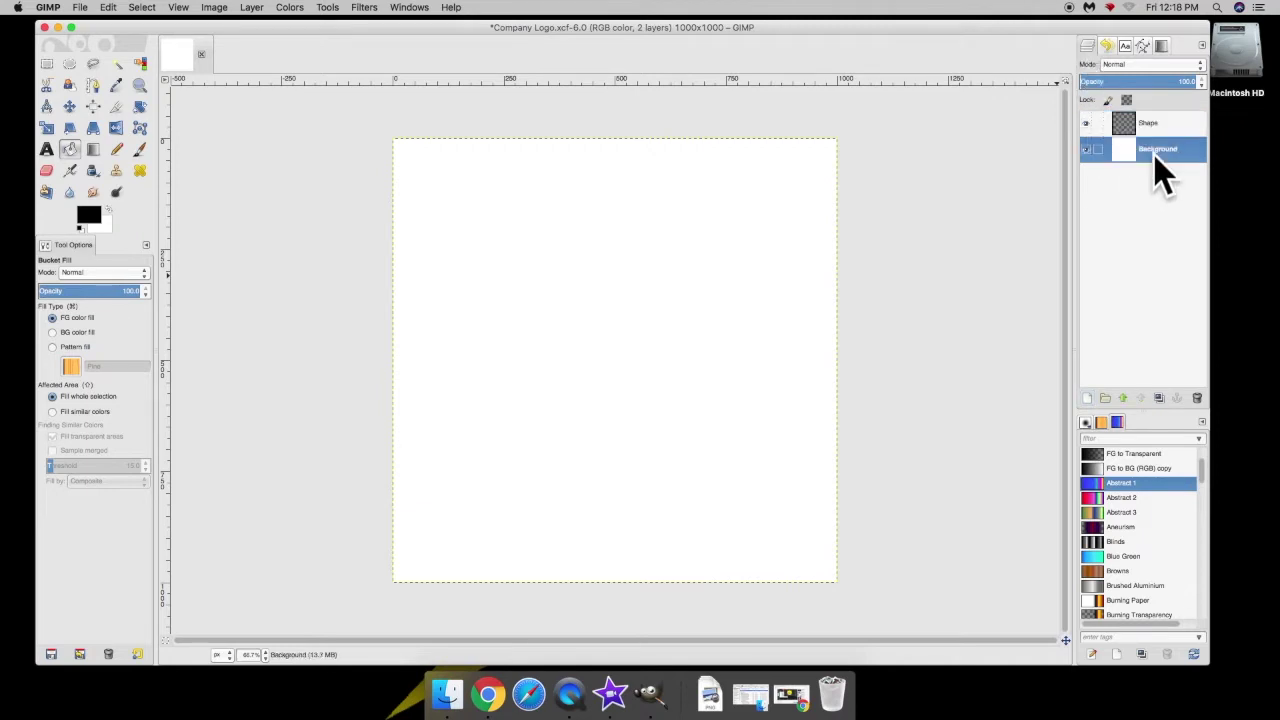
left_click(1157, 127)
left_click(1157, 155)
left_click(1200, 401)
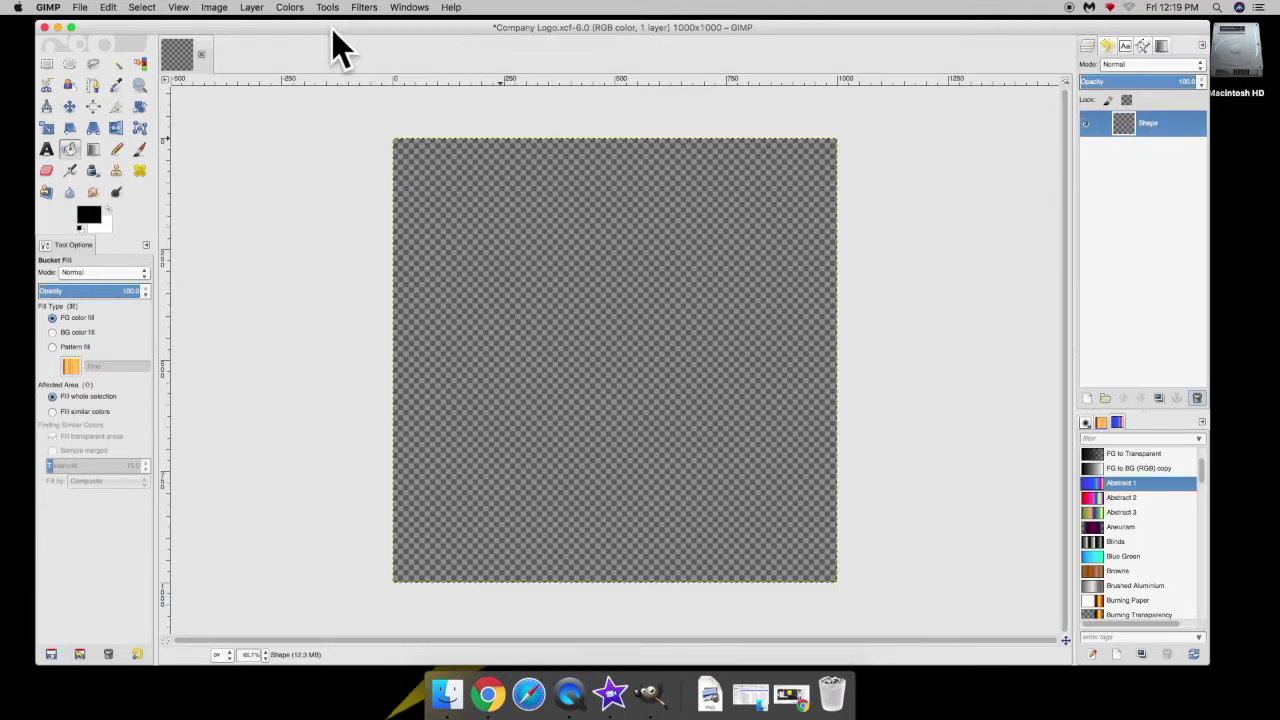
Make an elliptical selection of about 996 × 1001 px spanning the whole canvas and fill it with black on the Shape layer.
left_click(70, 65)
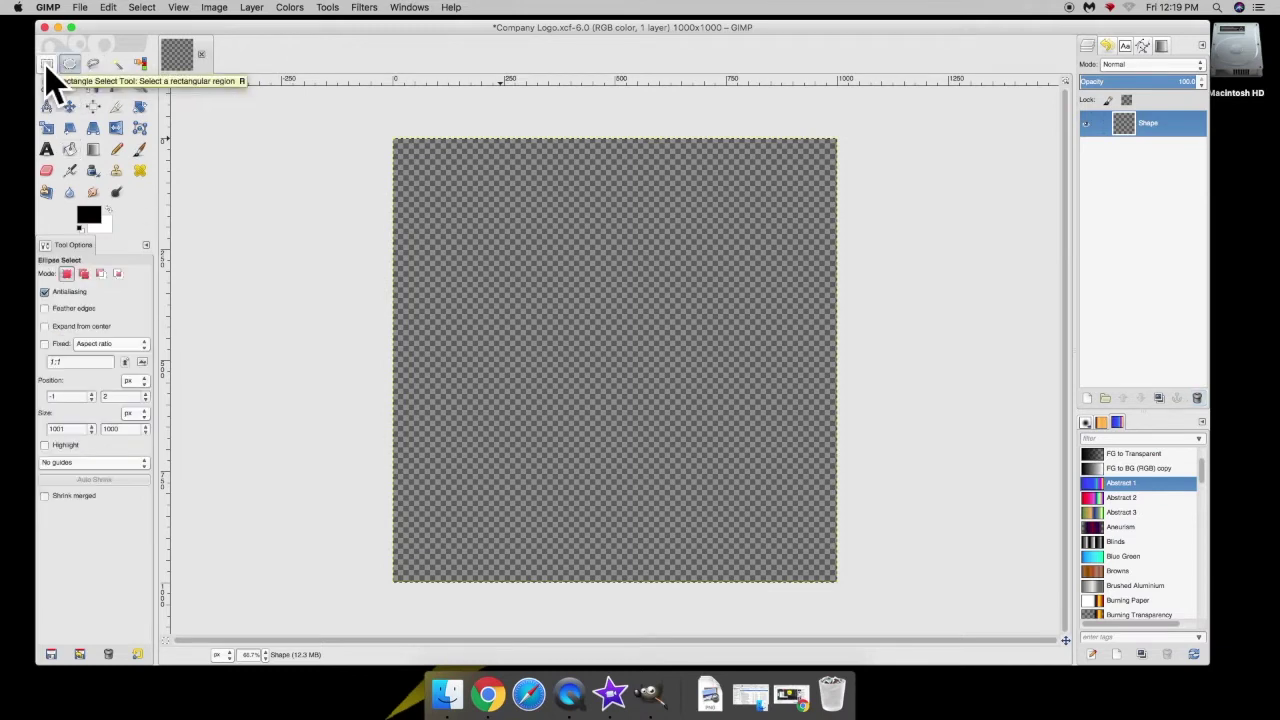
left_click(47, 65)
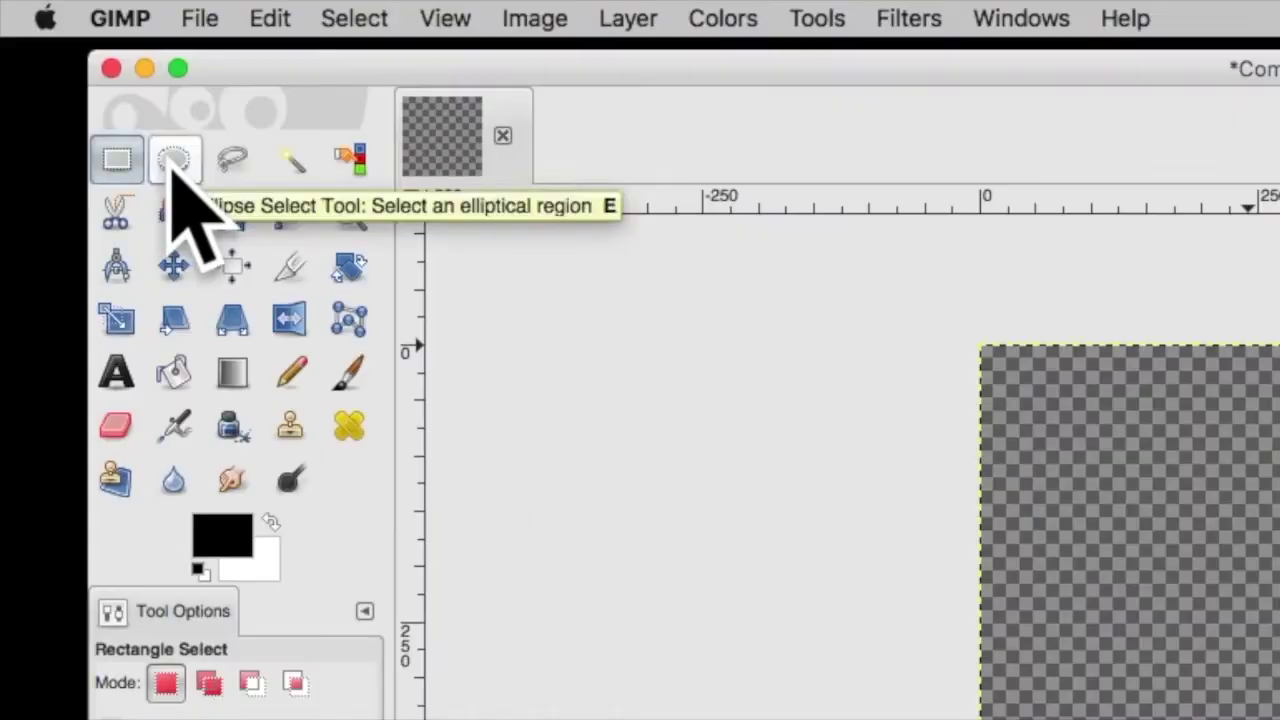
left_click(70, 65)
left_click(233, 162)
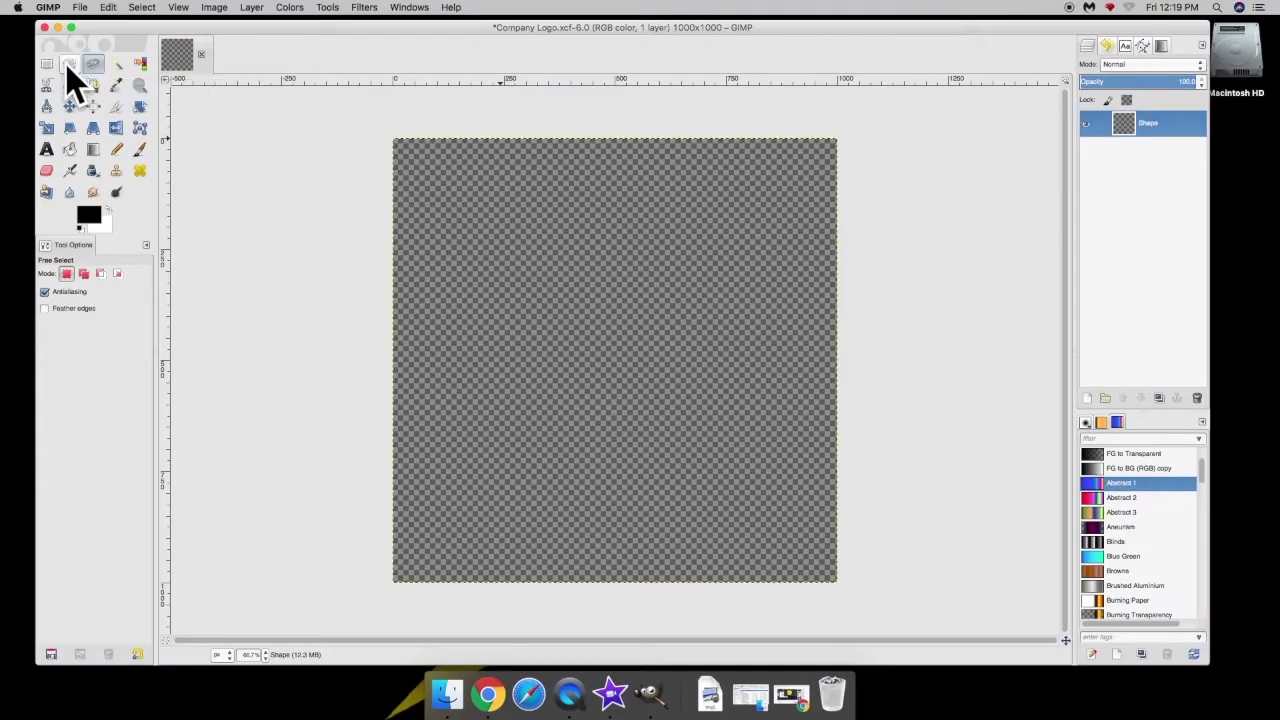
left_click(170, 168)
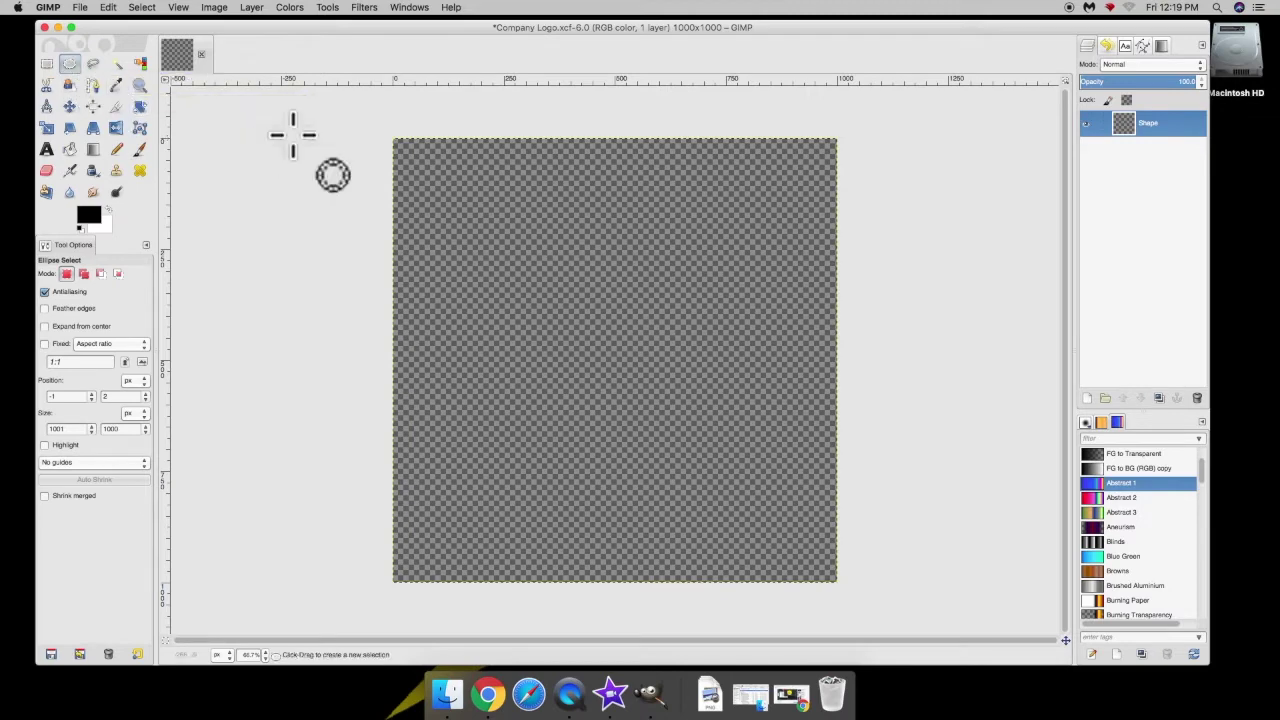
left_click_drag(394, 139, 657, 429)
left_click_drag(832, 563, 836, 584)
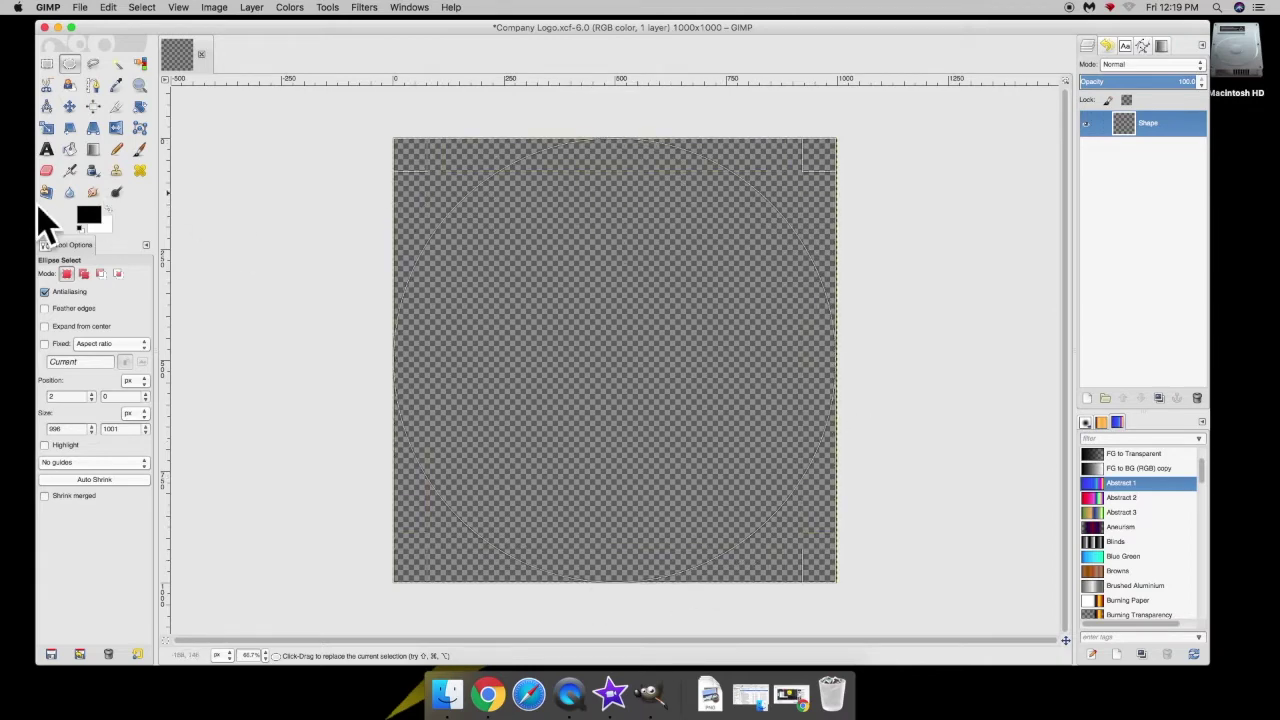
left_click(80, 160)
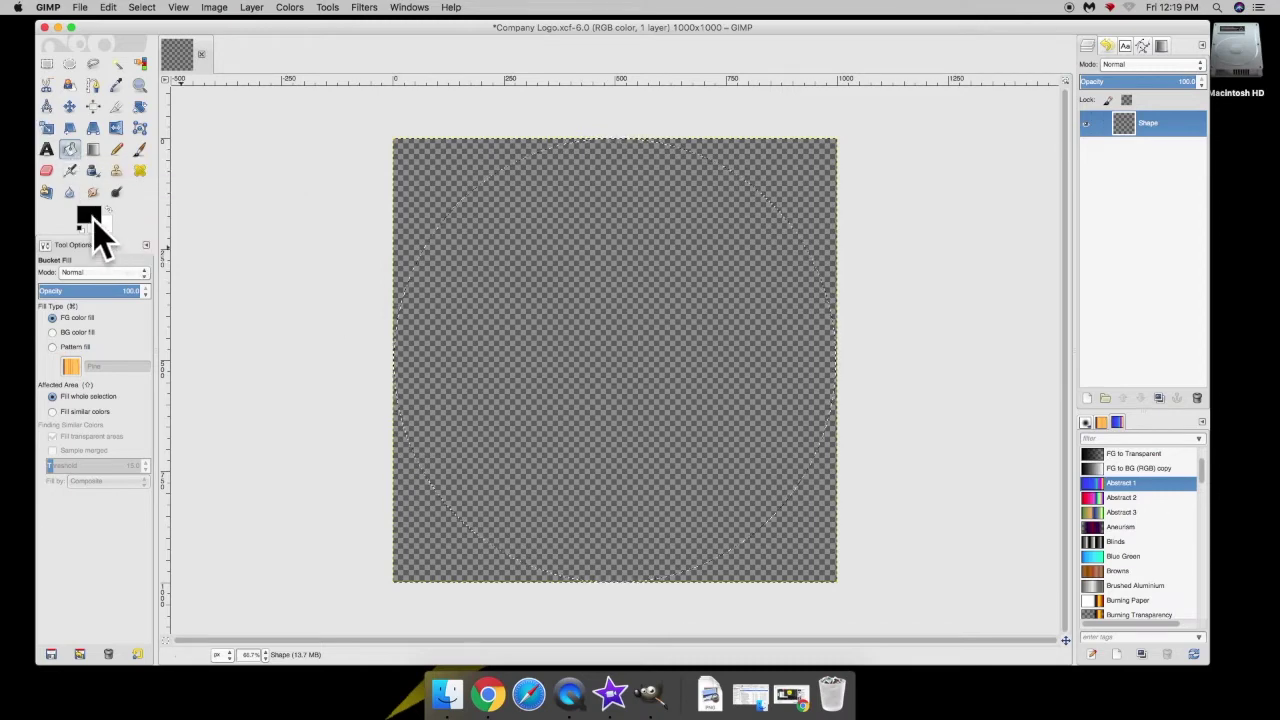
left_click(604, 296)
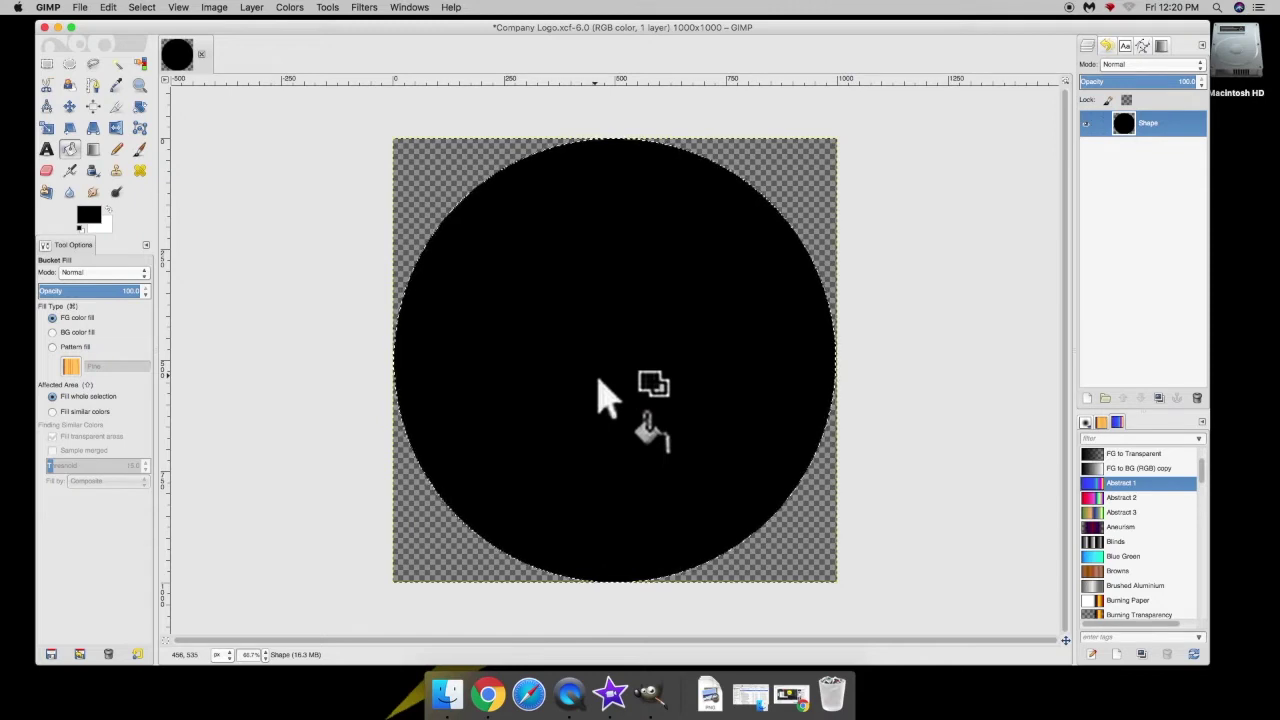
Add a transparent 1000 × 1000 px layer named Shape 2 above the black circle.
left_click(1089, 399)
left_click(1090, 340)
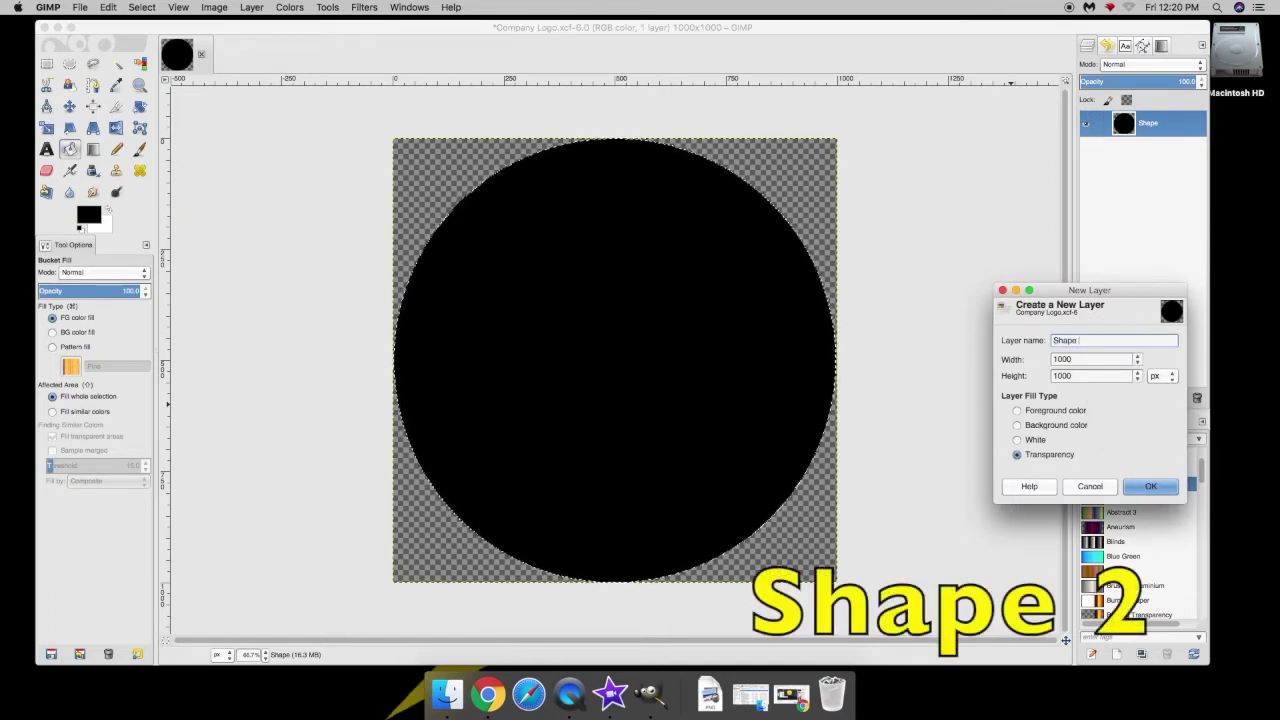
triple_click(1086, 341)
left_click(1152, 490)
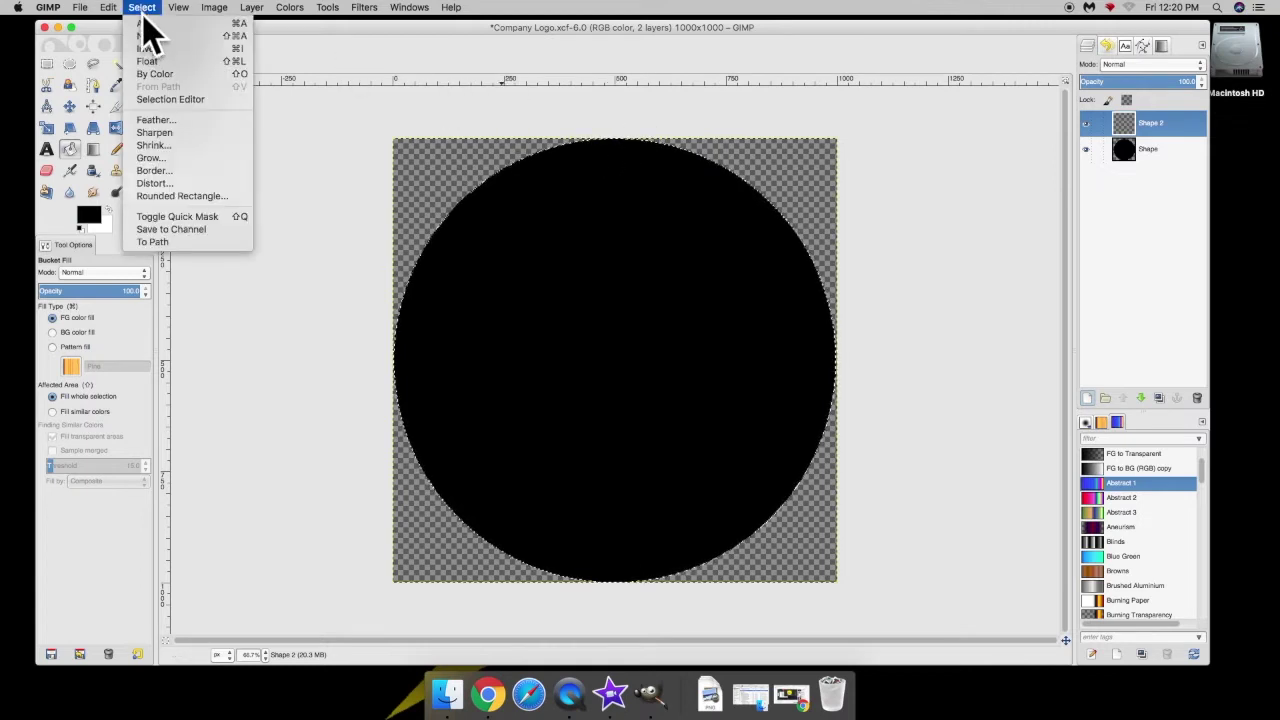
Shrink the circular selection by 25 px and fill it with white on the Shape 2 layer.
left_click(167, 146)
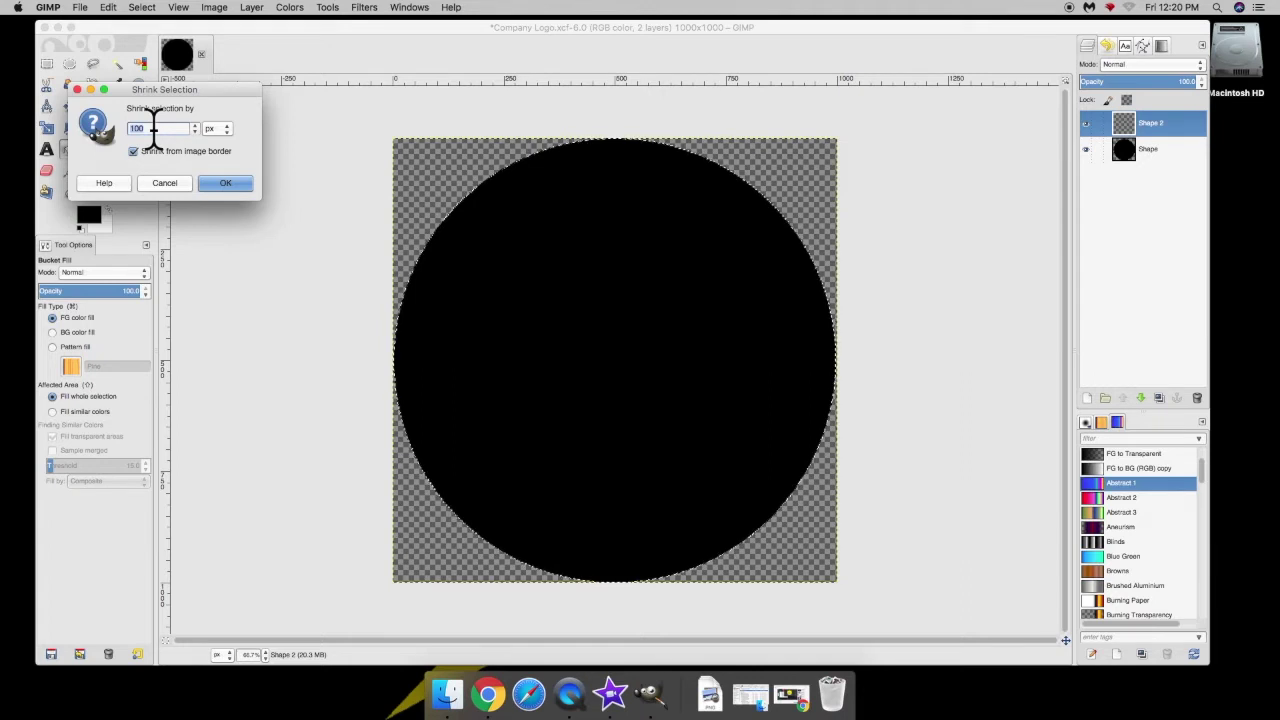
type("25")
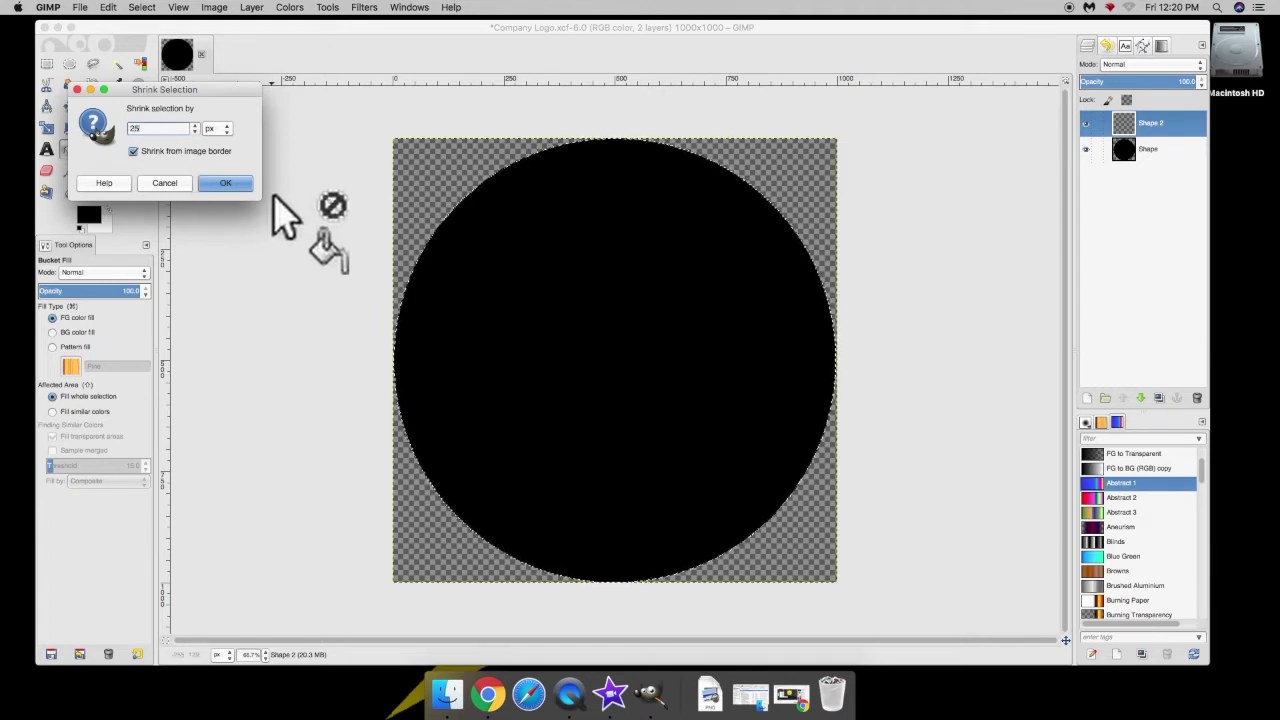
left_click(226, 184)
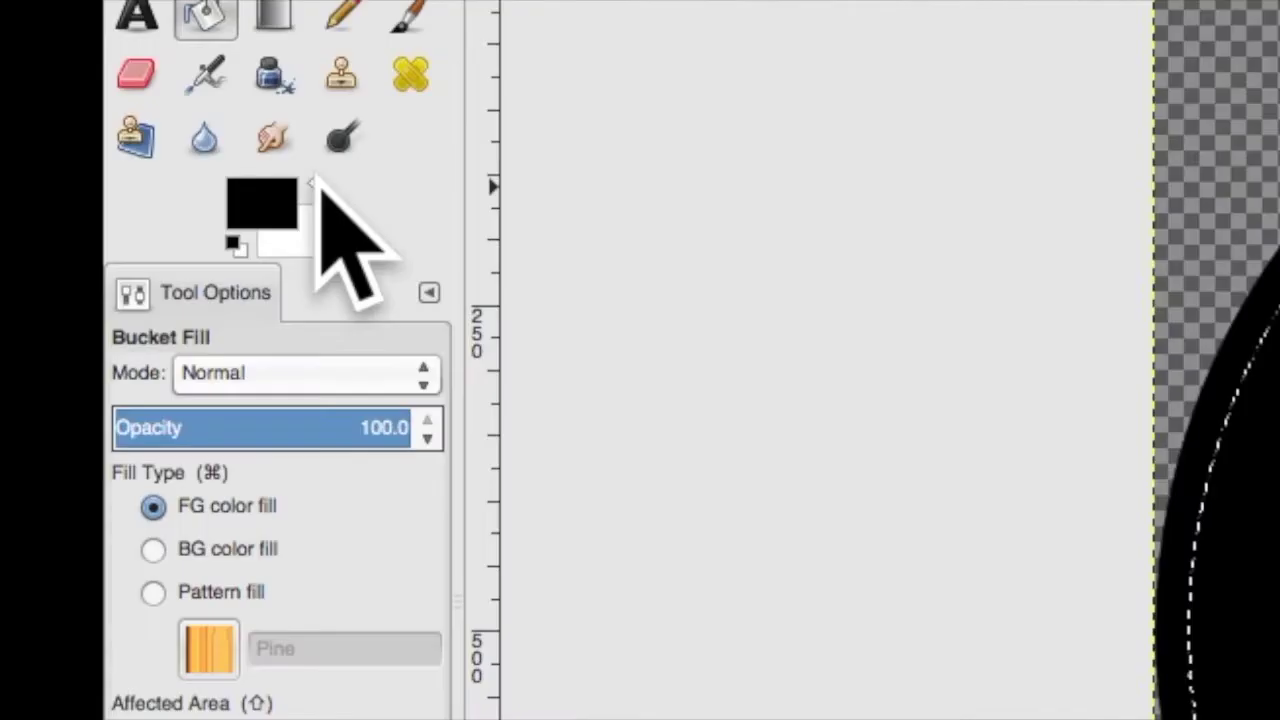
left_click(314, 184)
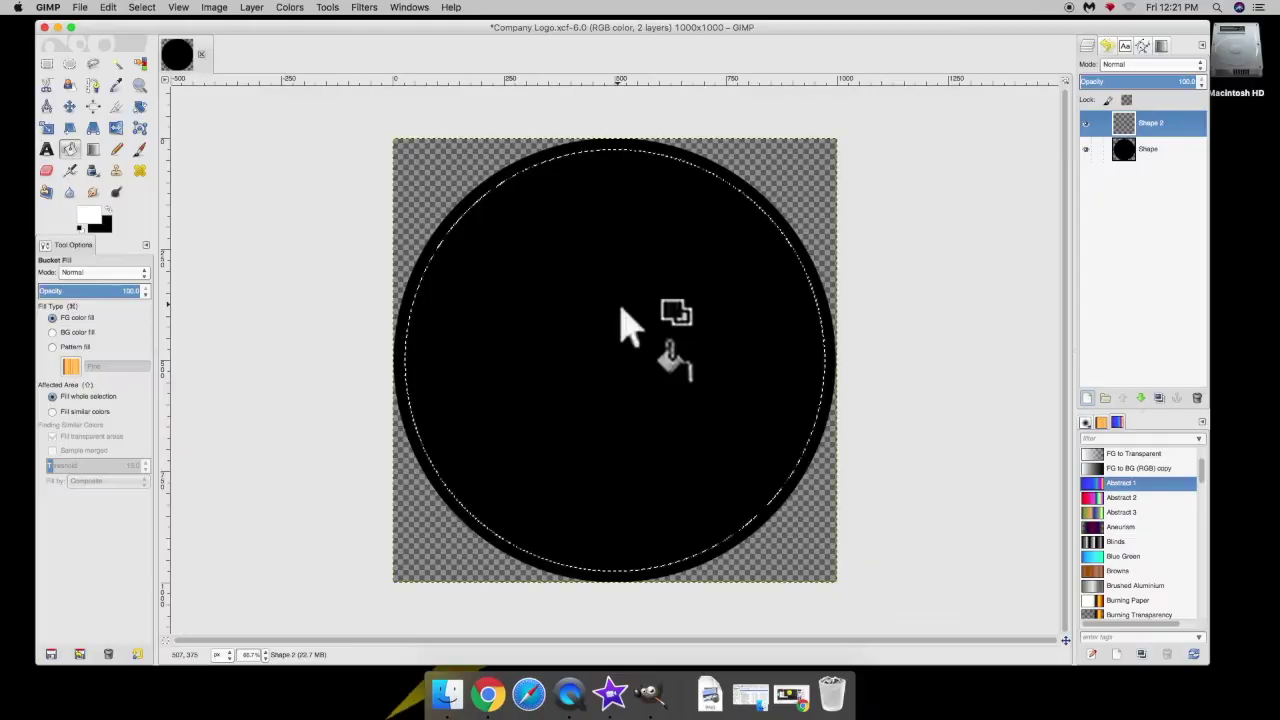
left_click(619, 307)
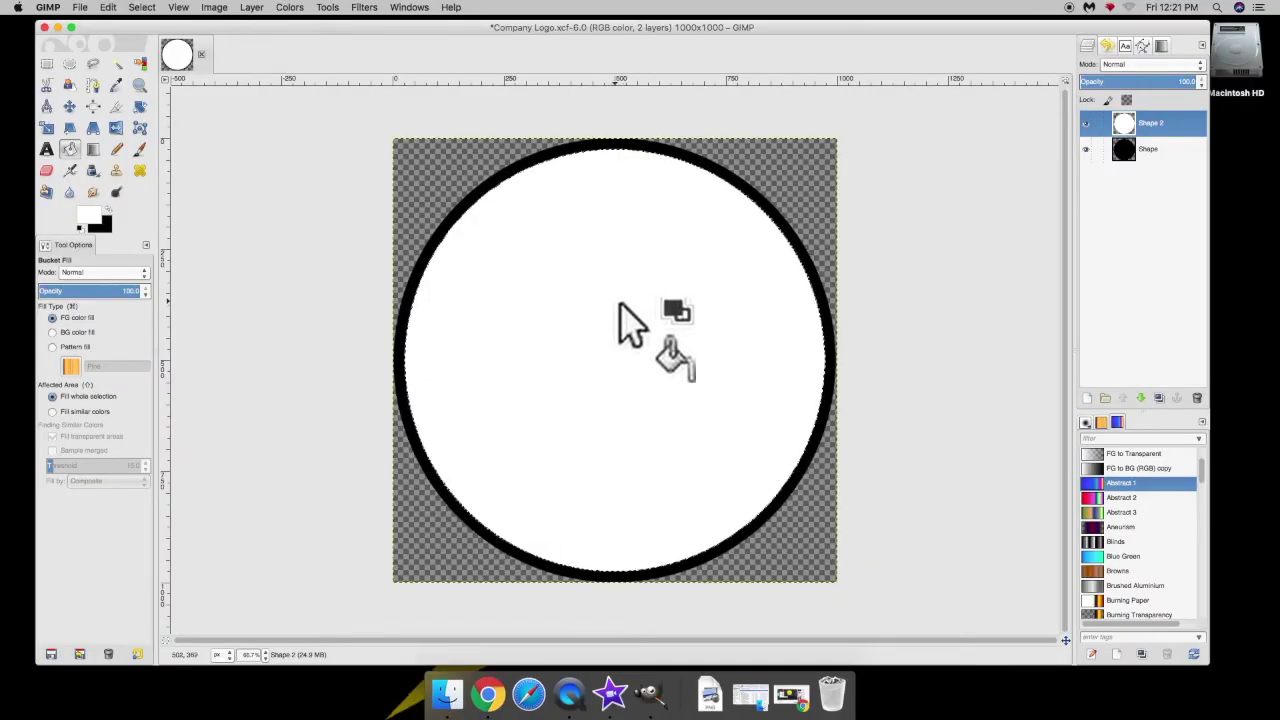
Check the Shape 2 layer by hiding and reshowing it, and make the Shape layer active.
left_click(1087, 124)
left_click(1087, 124)
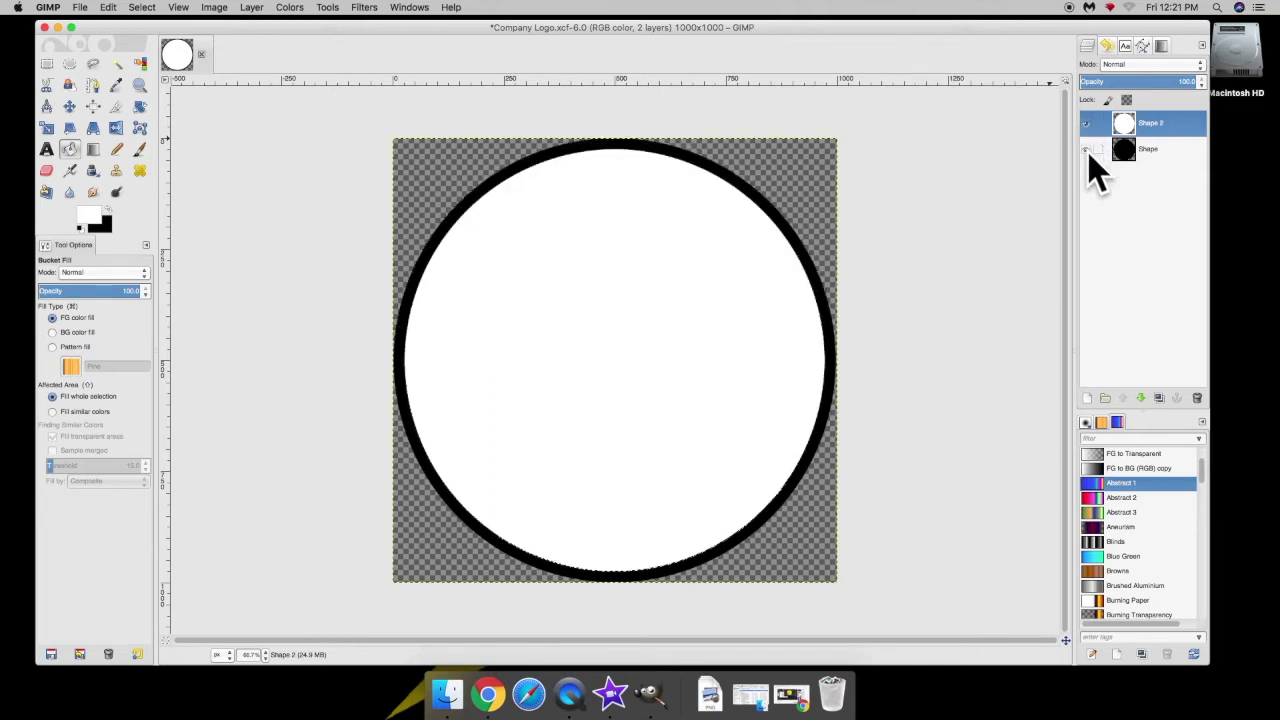
left_click(1140, 149)
left_click(1146, 124)
left_click(1146, 150)
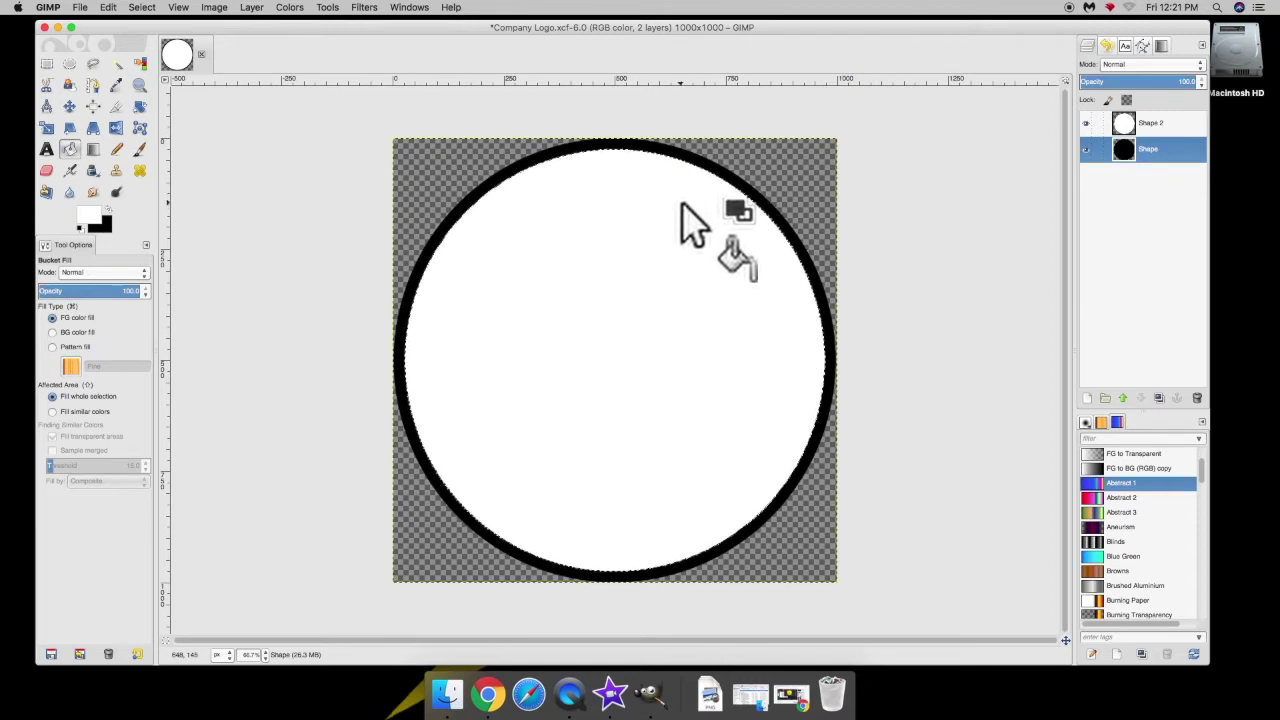
Clear the circular selection and save the changes to the existing logo file.
left_click(141, 8)
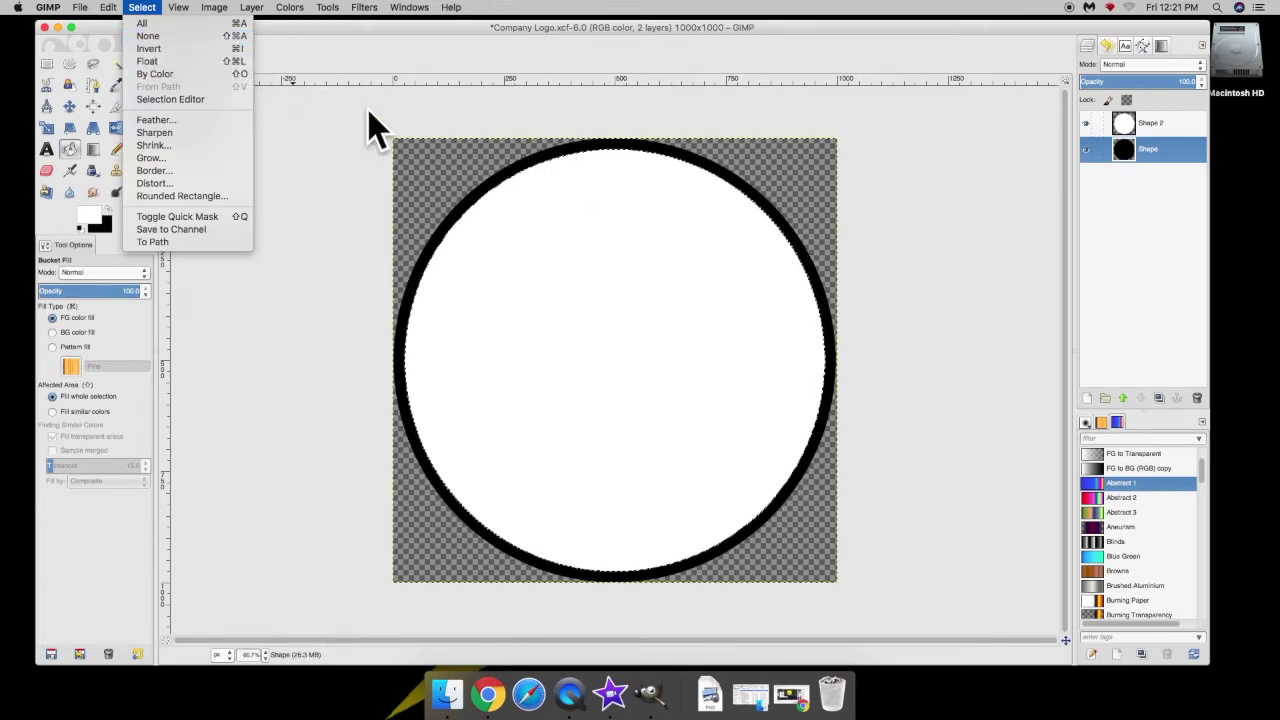
left_click(243, 48)
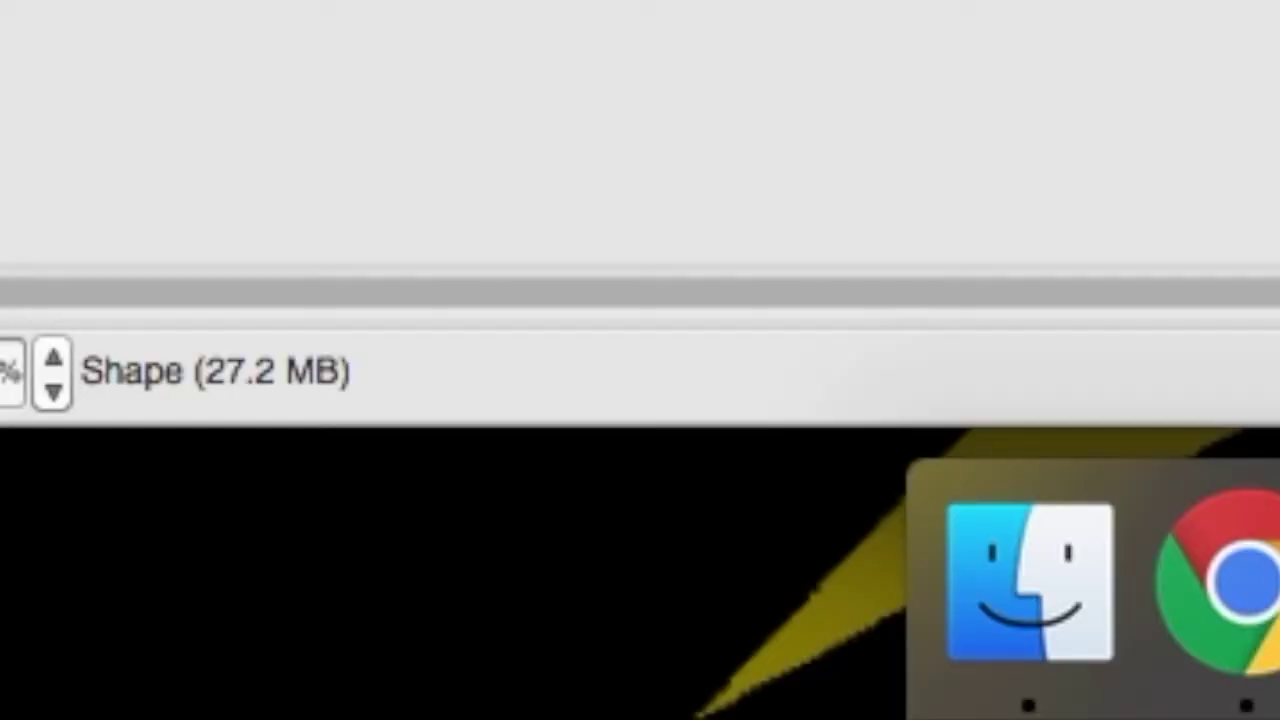
key("super+s")
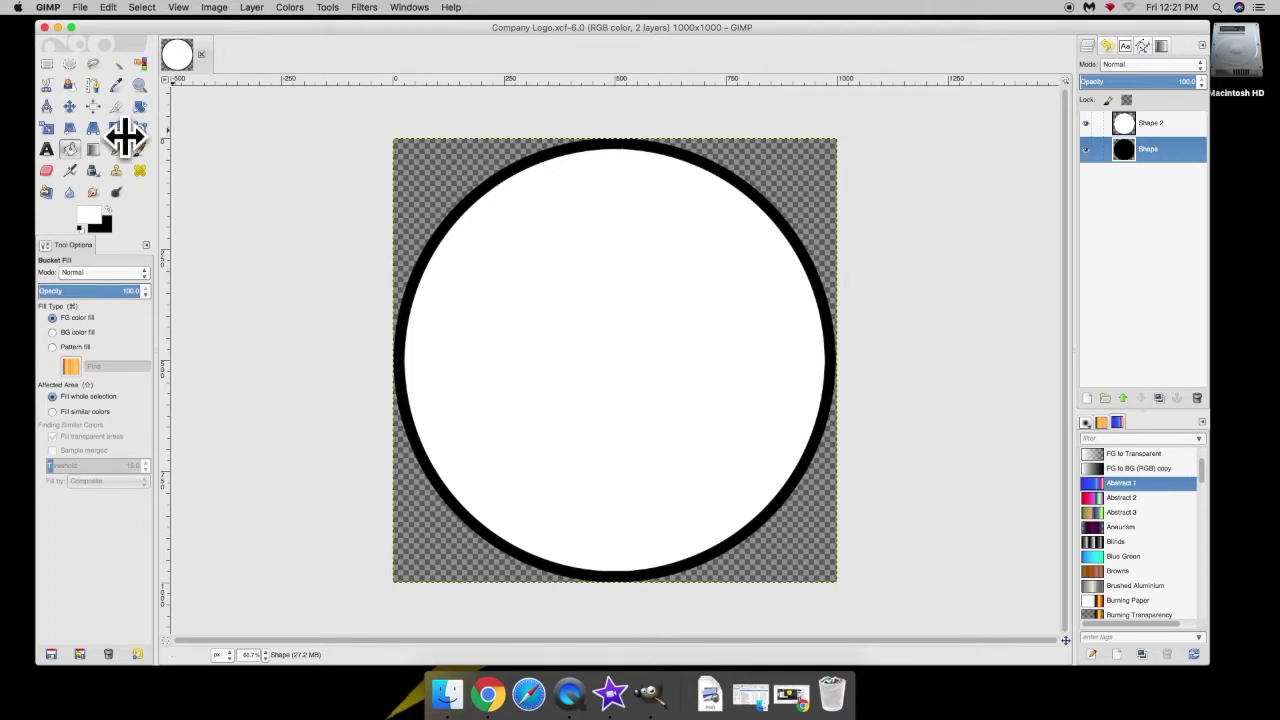
Activate the Text tool and set its text color to red.
left_click(46, 152)
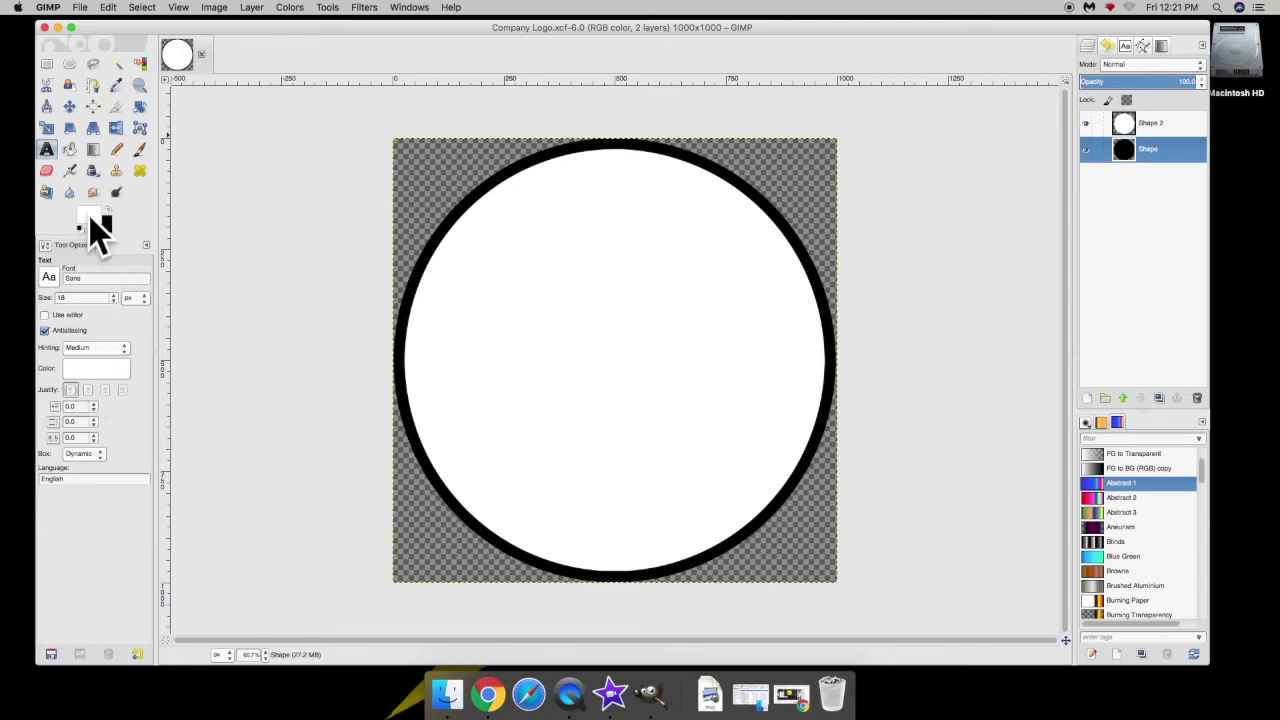
left_click(100, 380)
left_click_drag(134, 262, 592, 232)
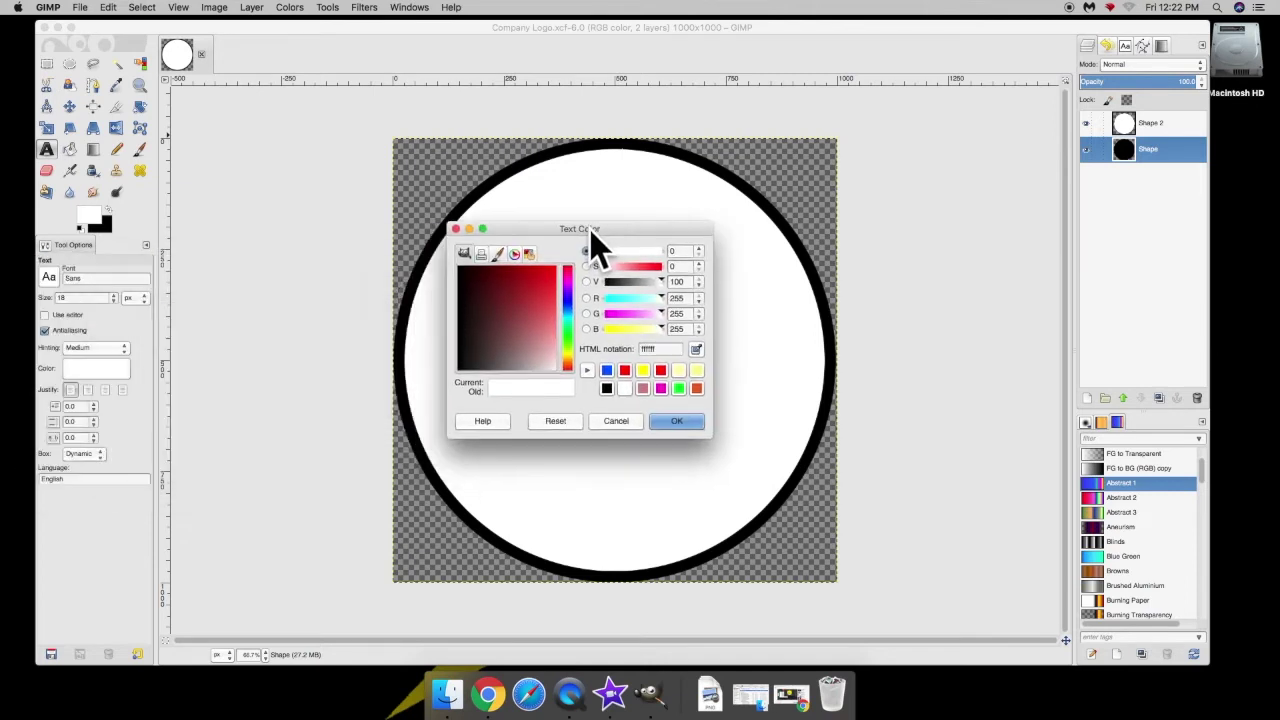
left_click(556, 268)
mouse_move(567, 272)
left_mouse_down()
mouse_move(571, 331)
mouse_move(574, 266)
mouse_move(548, 288)
mouse_move(566, 276)
left_mouse_up()
left_click(676, 421)
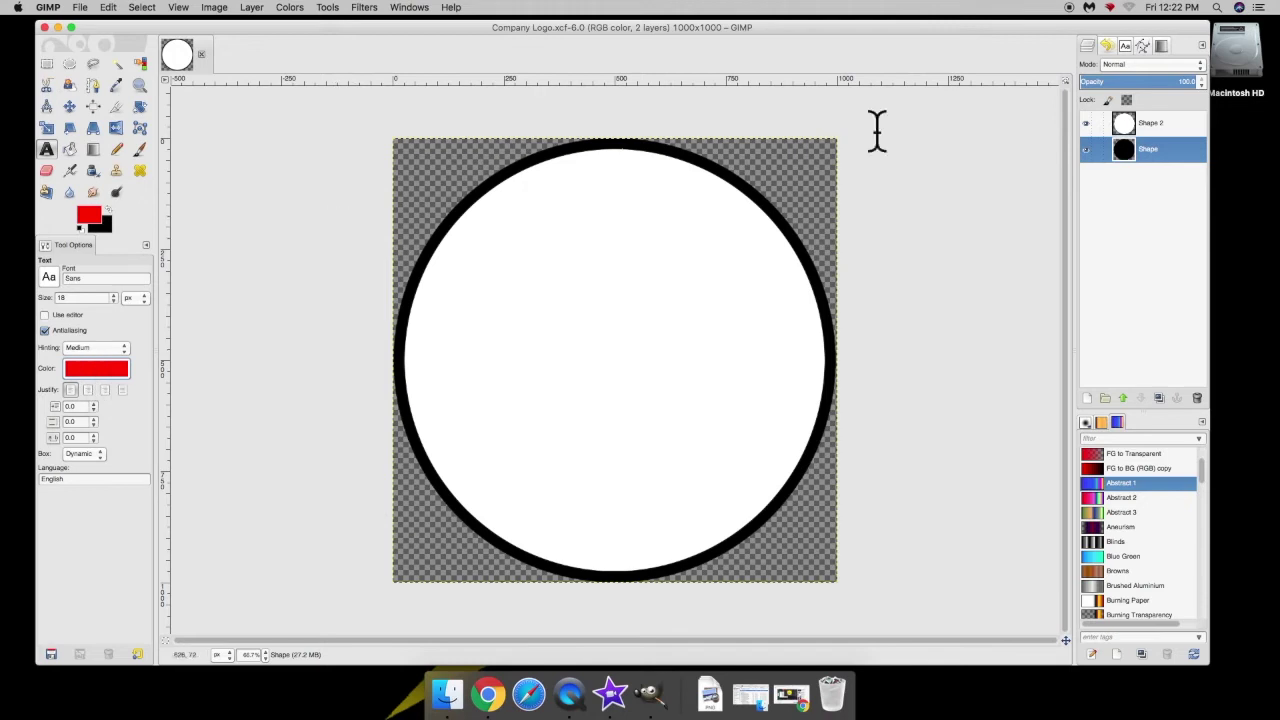
Take the Fonts dialog out of the upper dock and add it back as a dockable dialog.
left_click(1126, 49)
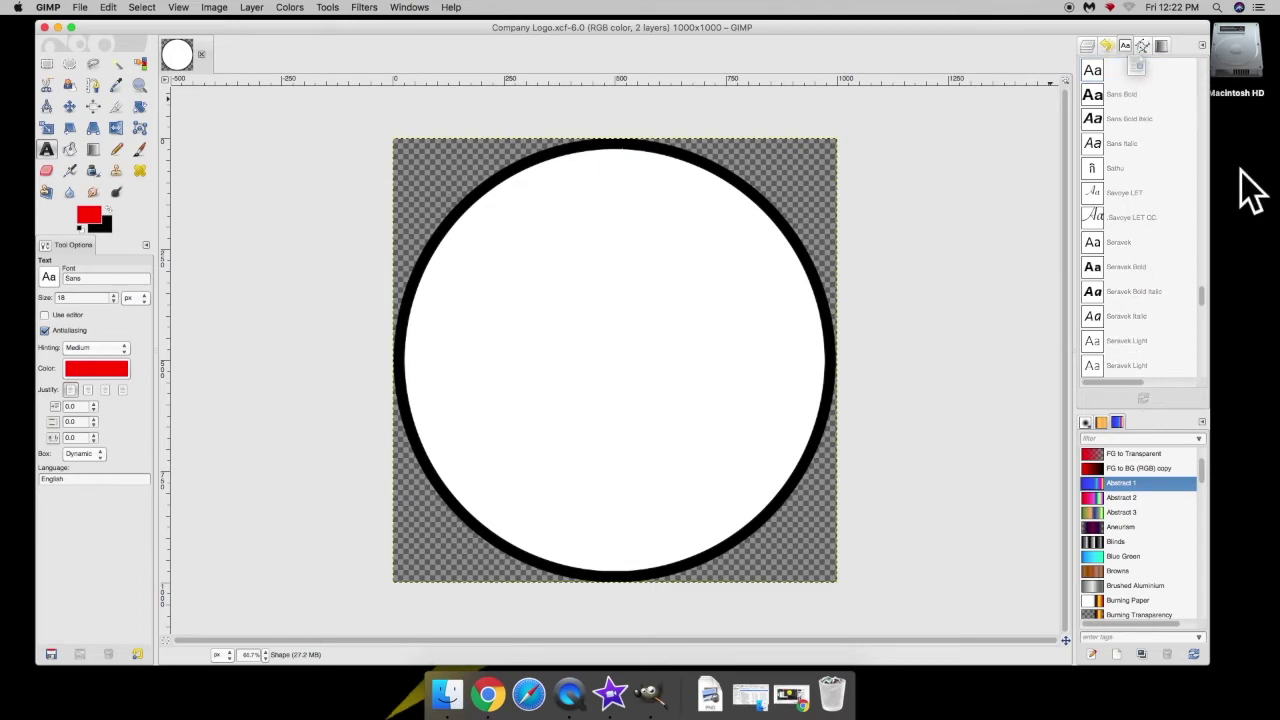
left_click_drag(1125, 46, 1143, 86)
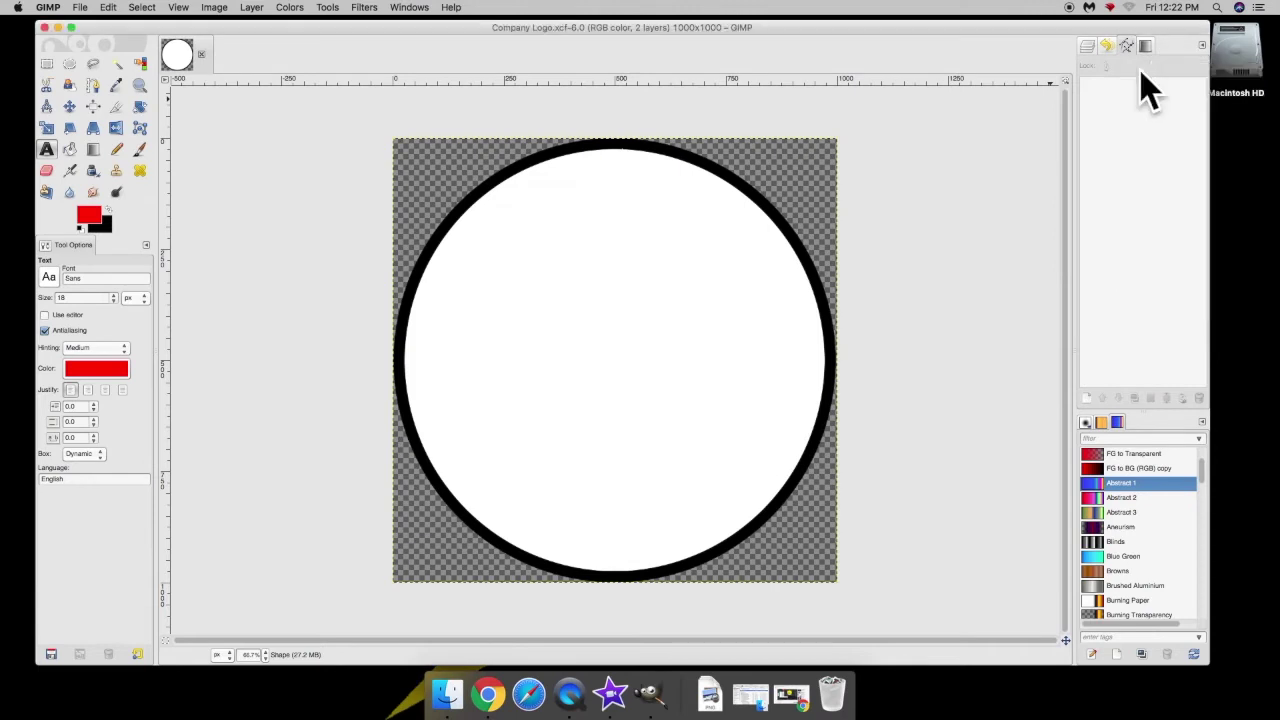
left_click(408, 8)
mouse_move(434, 40)
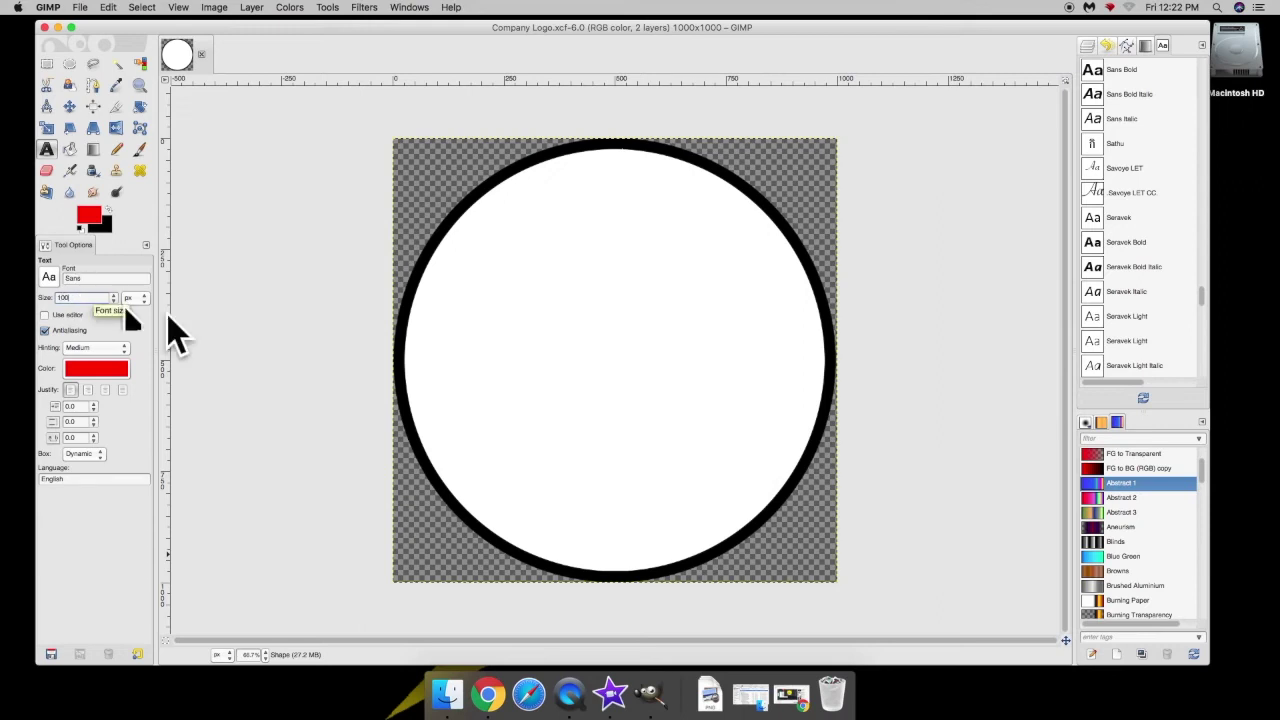
Add the text "Company Name" at 100 px in a box about 971 × 262 px, and place its layer above Shape 2.
left_click_drag(408, 188, 837, 301)
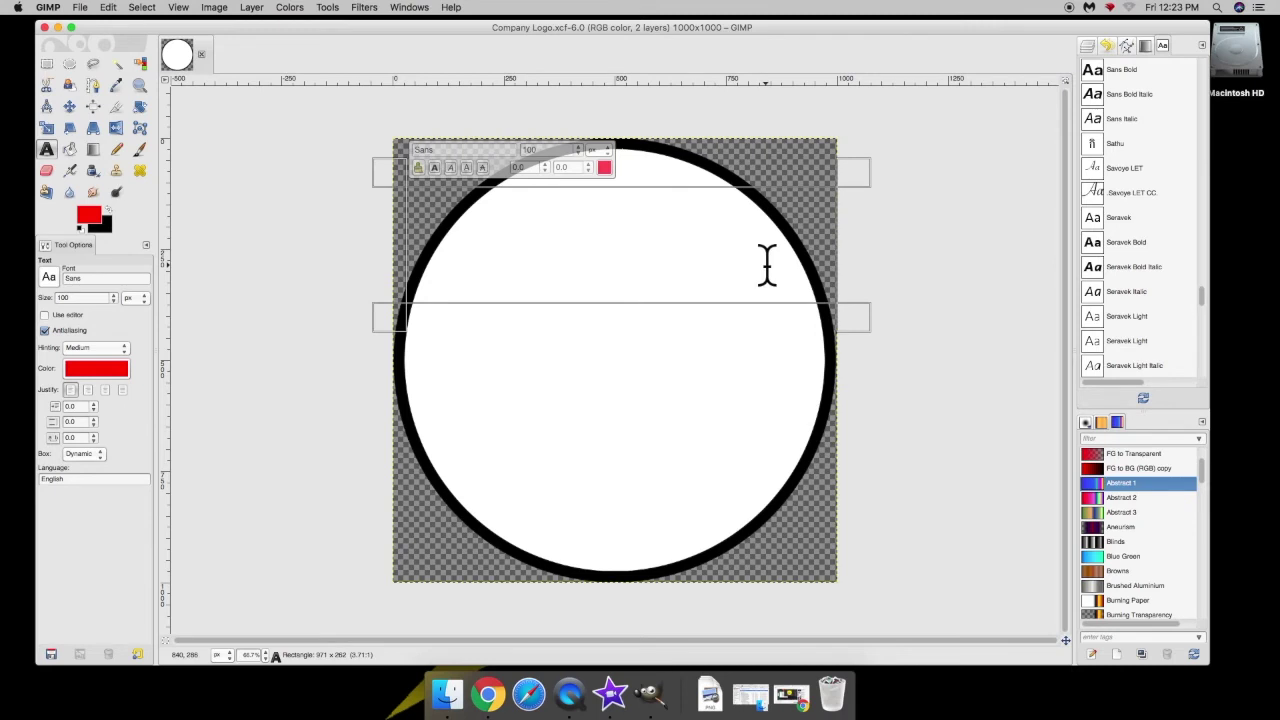
type("Com")
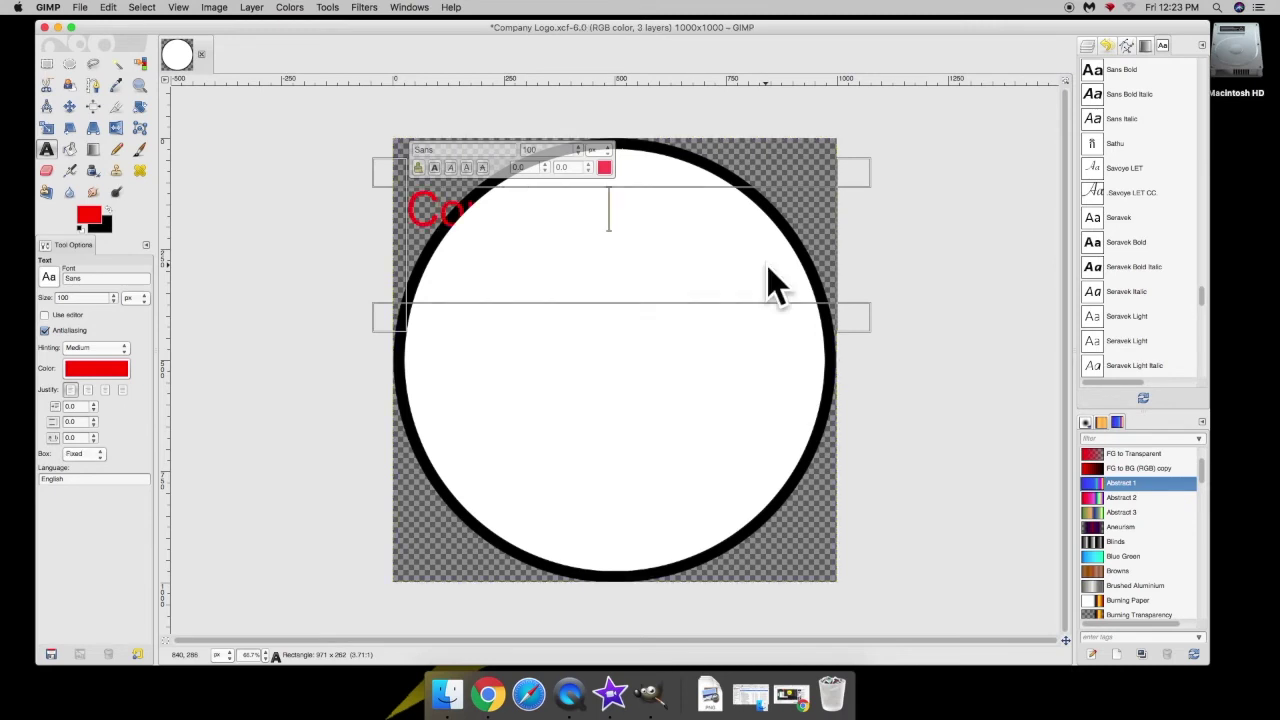
type("me")
left_click(1089, 46)
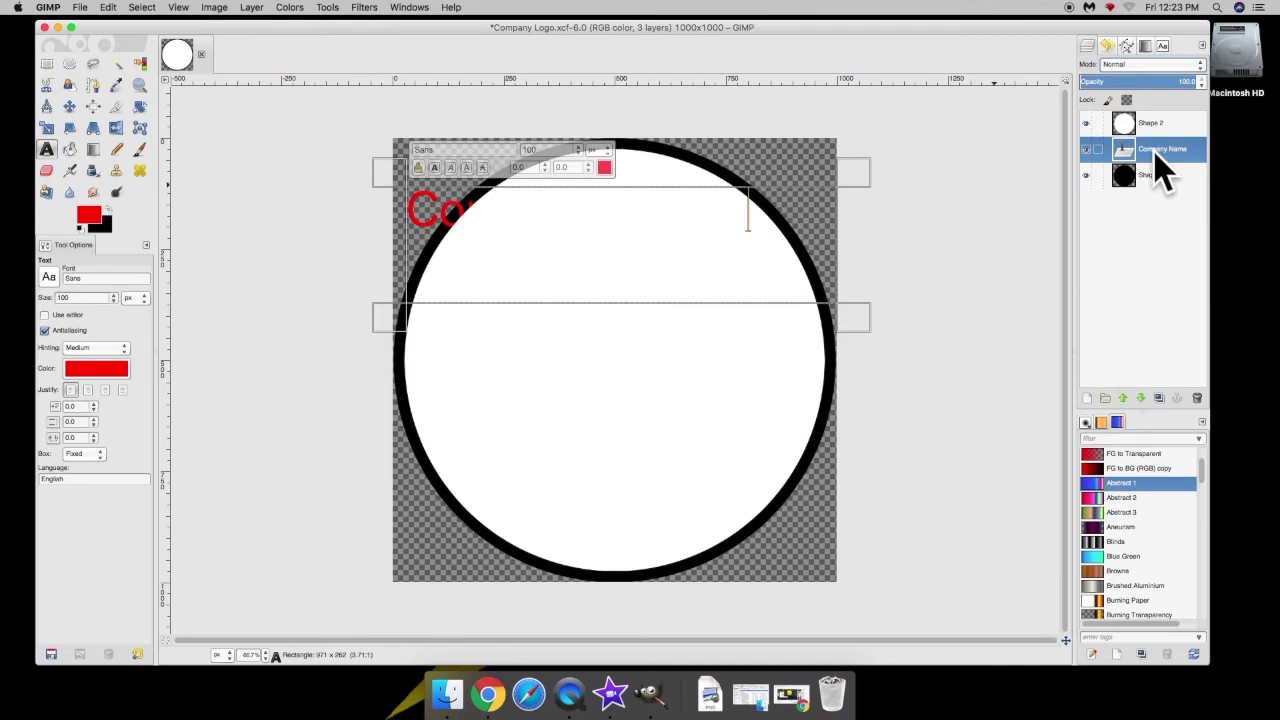
left_click_drag(1160, 117, 1160, 119)
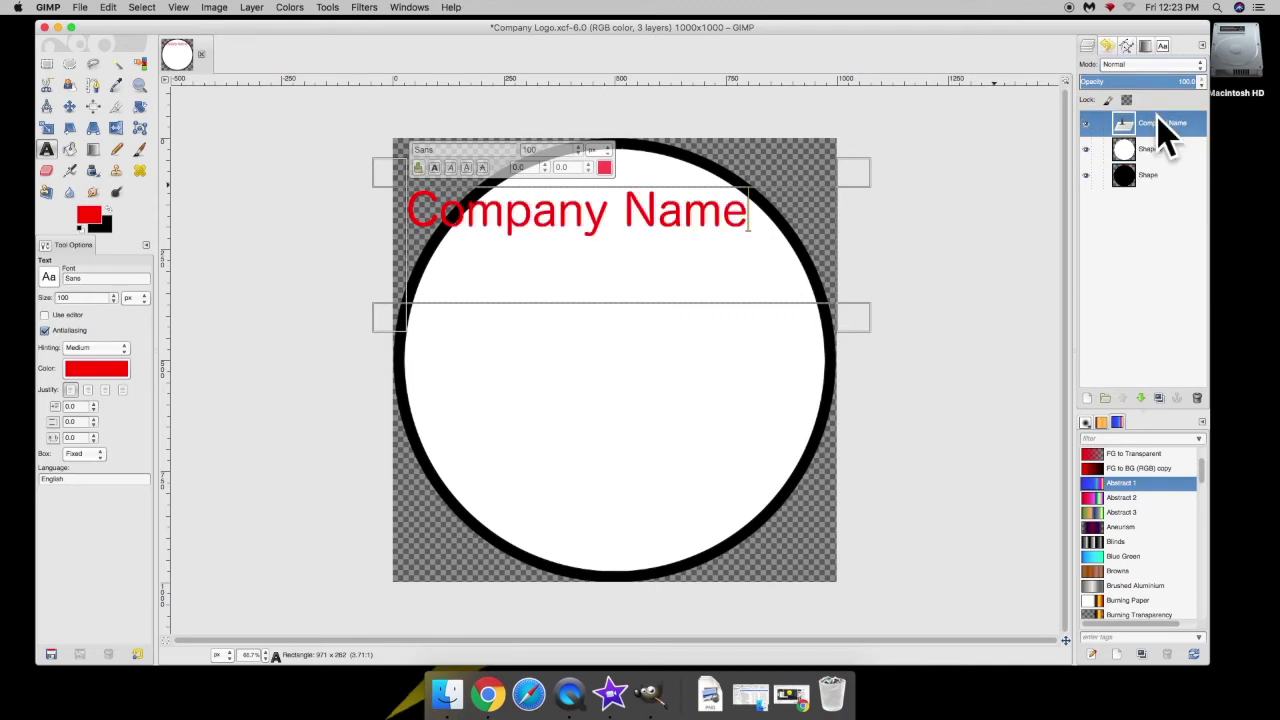
Center-justify the "Company Name" text within its text box.
left_click_drag(762, 220, 391, 240)
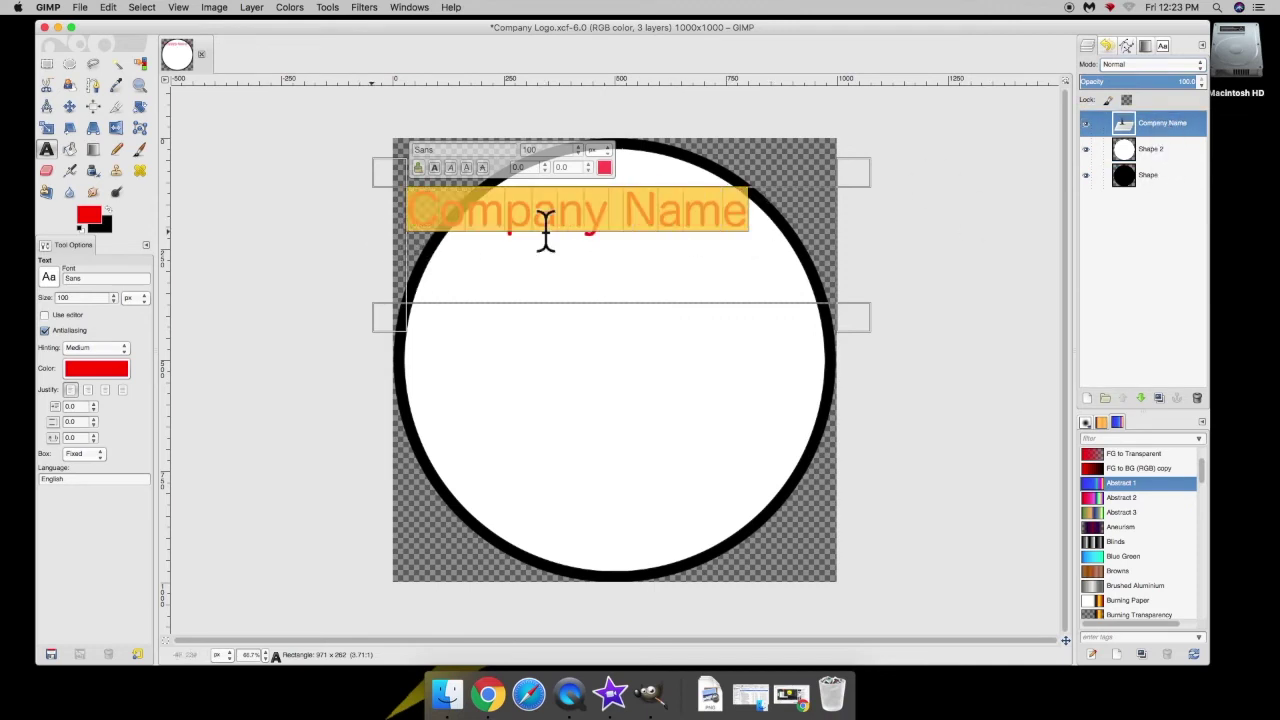
left_click(573, 228)
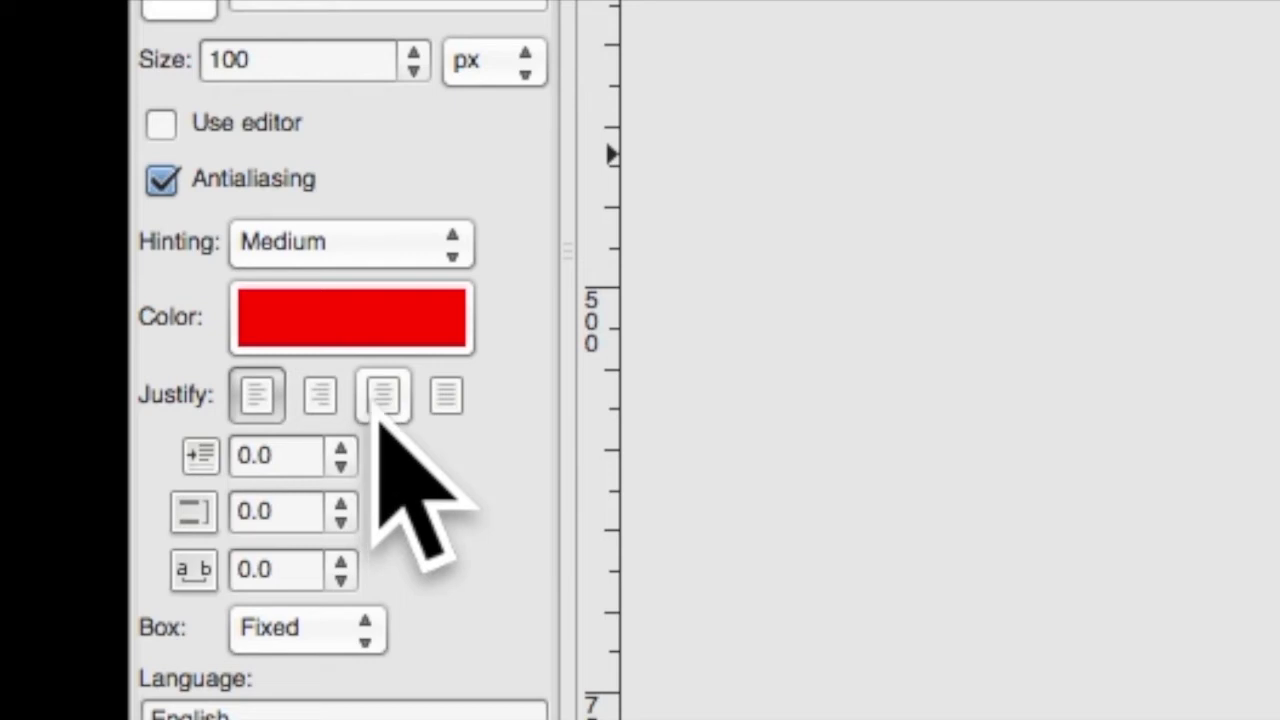
left_click(380, 398)
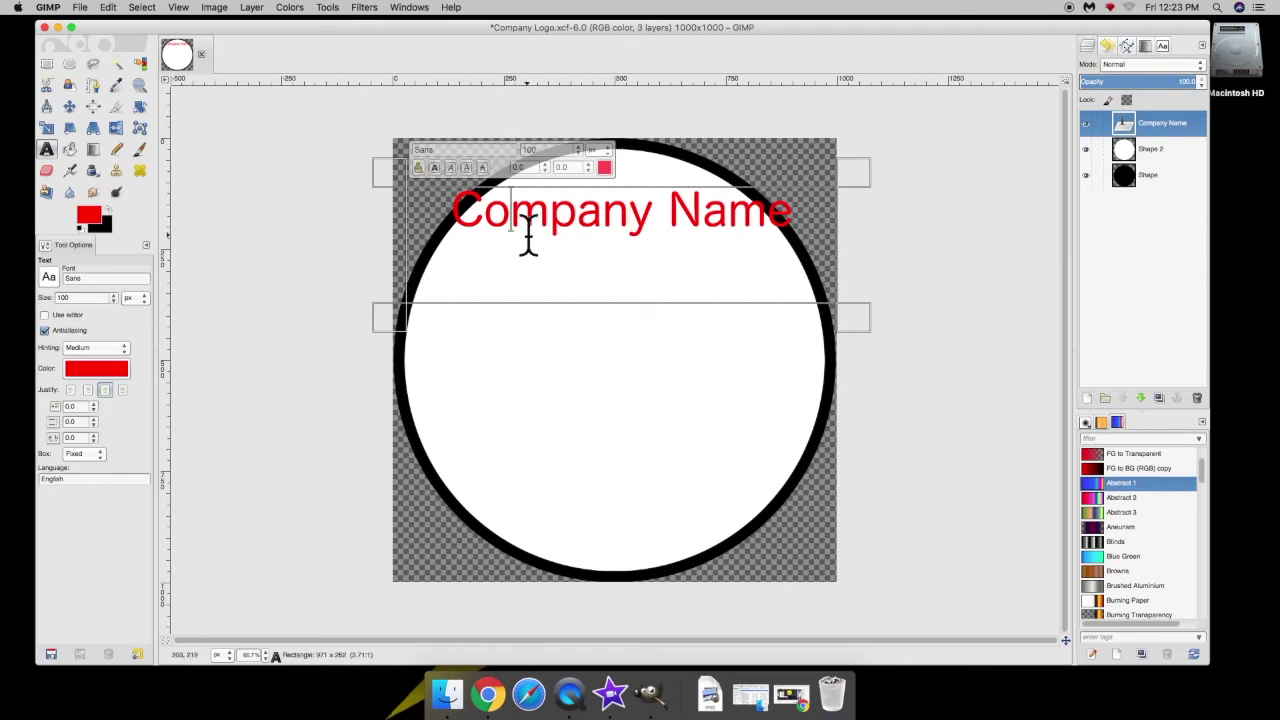
Increase the font size of the "Company Name" text to 114 px.
left_click(113, 296)
left_click(113, 296)
left_click(113, 296)
left_click(113, 296)
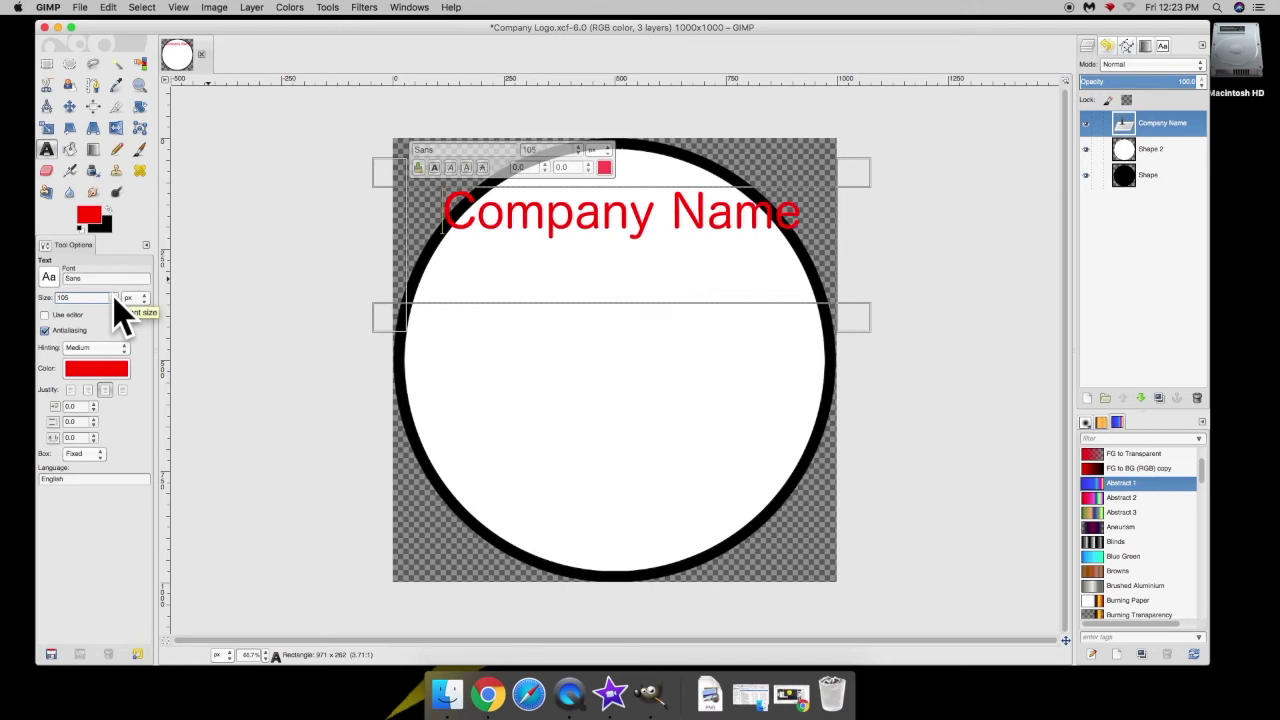
left_click(113, 300)
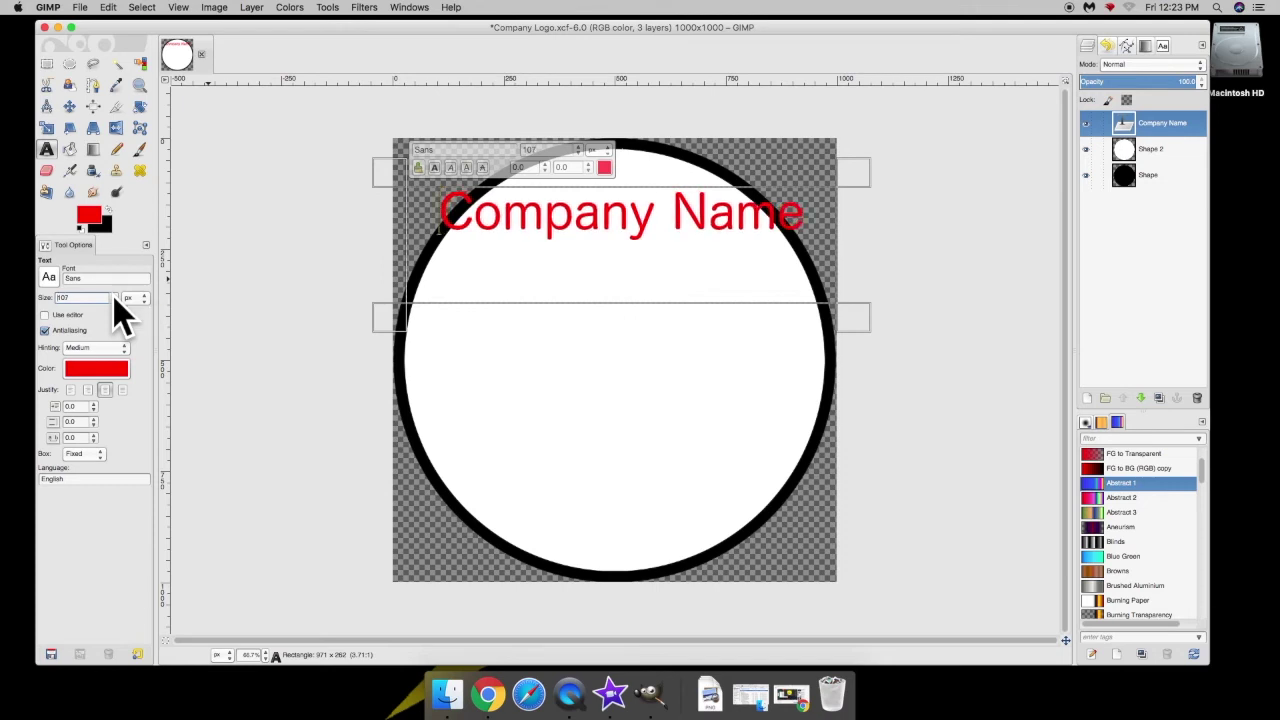
left_click(113, 298)
left_click(113, 298)
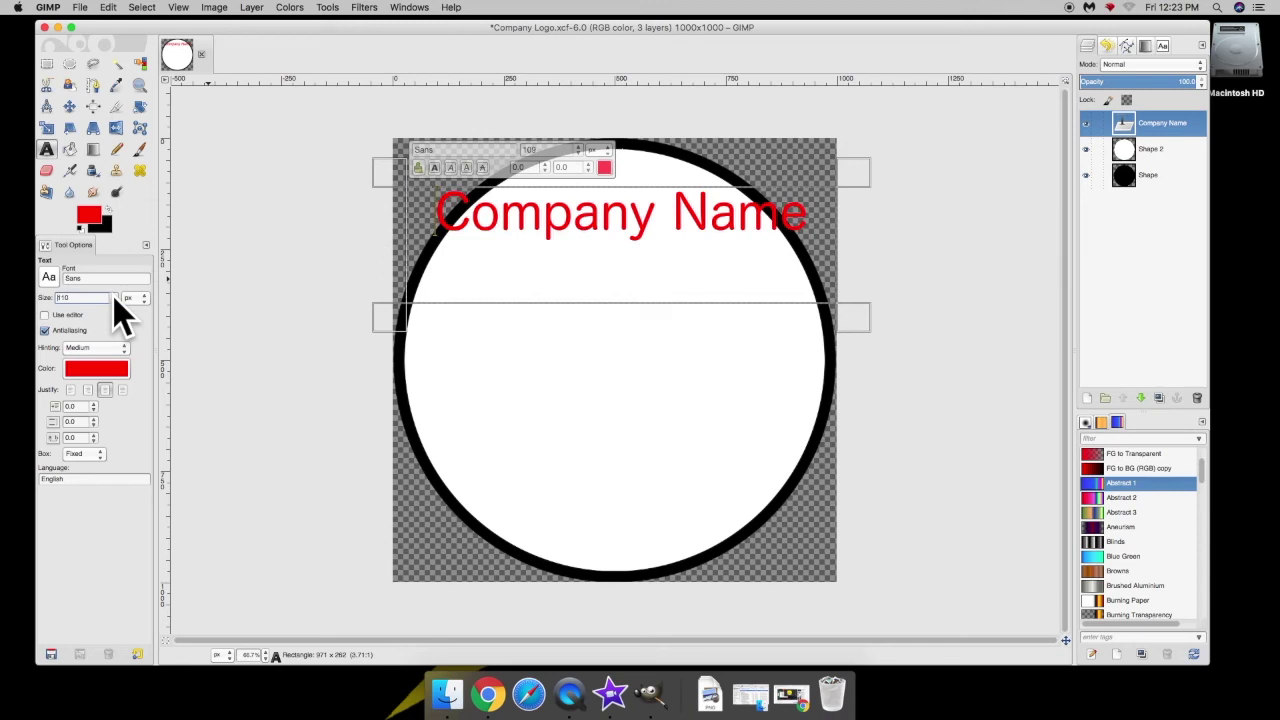
left_click(113, 298)
left_click(113, 298)
left_click(113, 298)
left_click(113, 298)
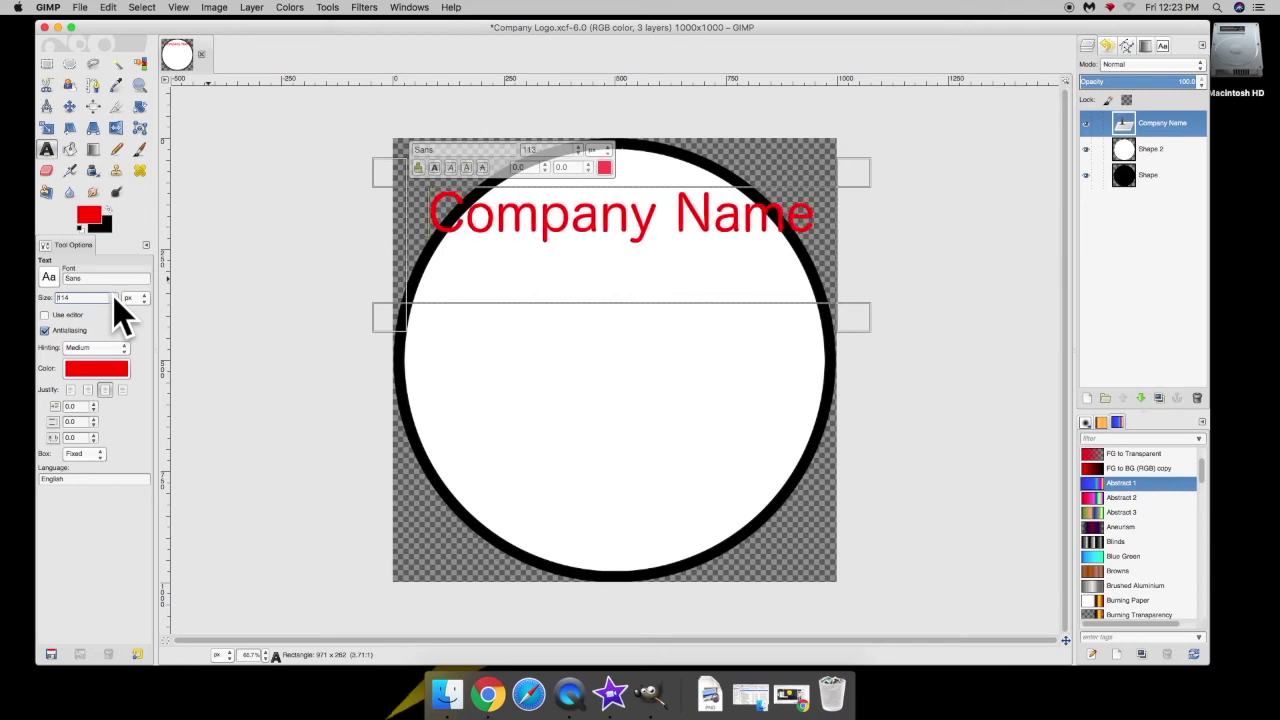
Widen the "Company Name" text box to about 1003 px and set the font size to 120 px.
left_click_drag(403, 256, 423, 286)
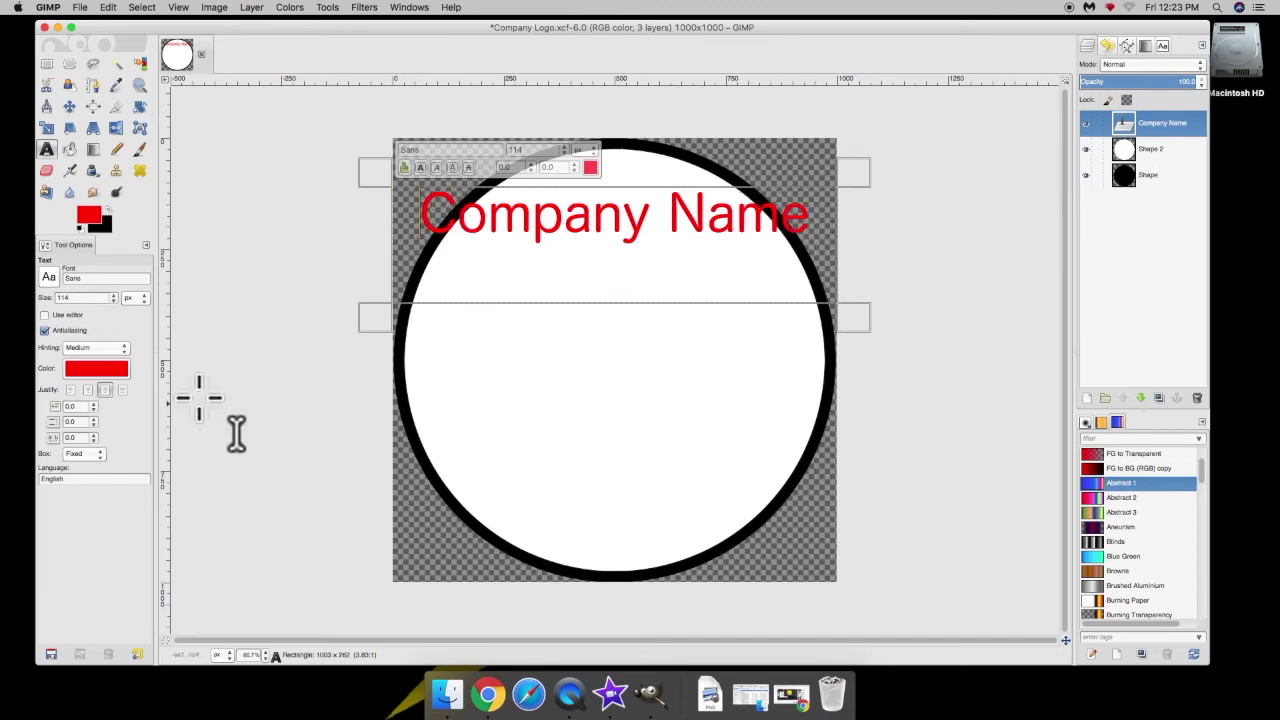
left_click(114, 295)
left_click(114, 295)
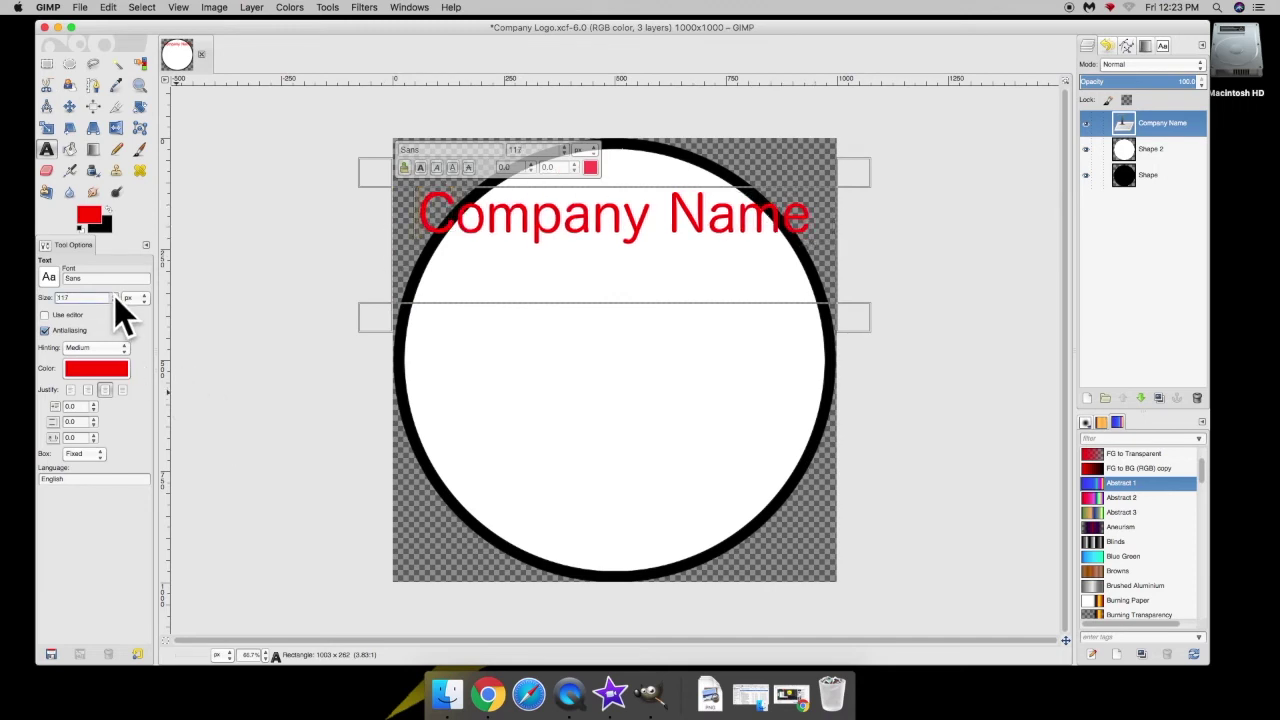
left_click(114, 296)
left_click(114, 296)
left_click(114, 296)
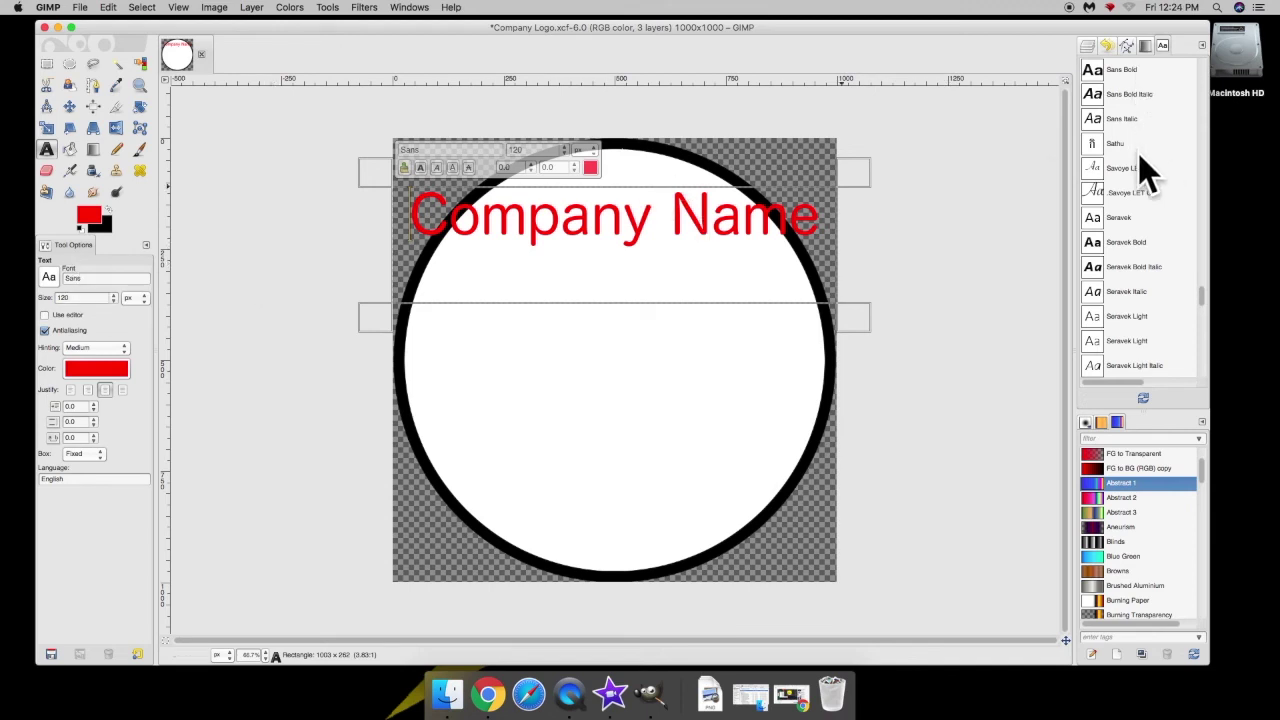
Try the fonts .SF Compact Rounded Heavy, Shree Devanagari 714 and SignPainter on the "Company Name" text.
scroll(1160, 258, "down", 3)
scroll(1160, 265, "down", 10)
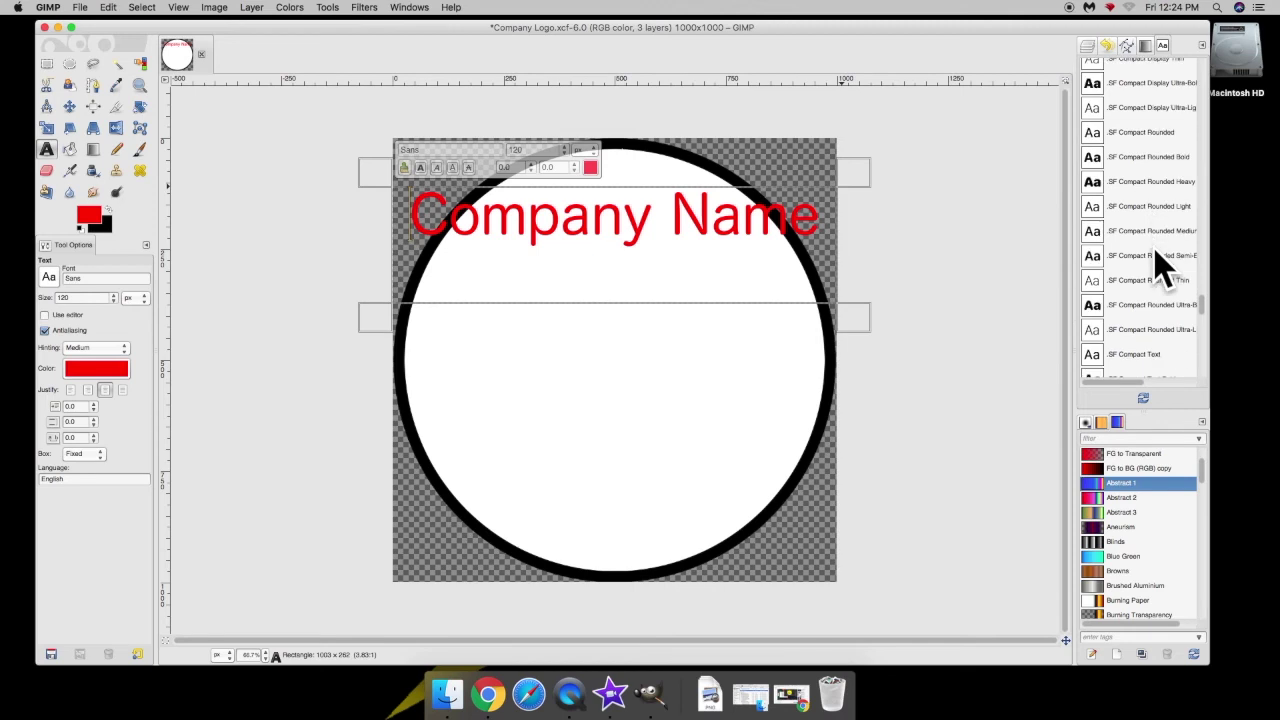
left_click(1135, 183)
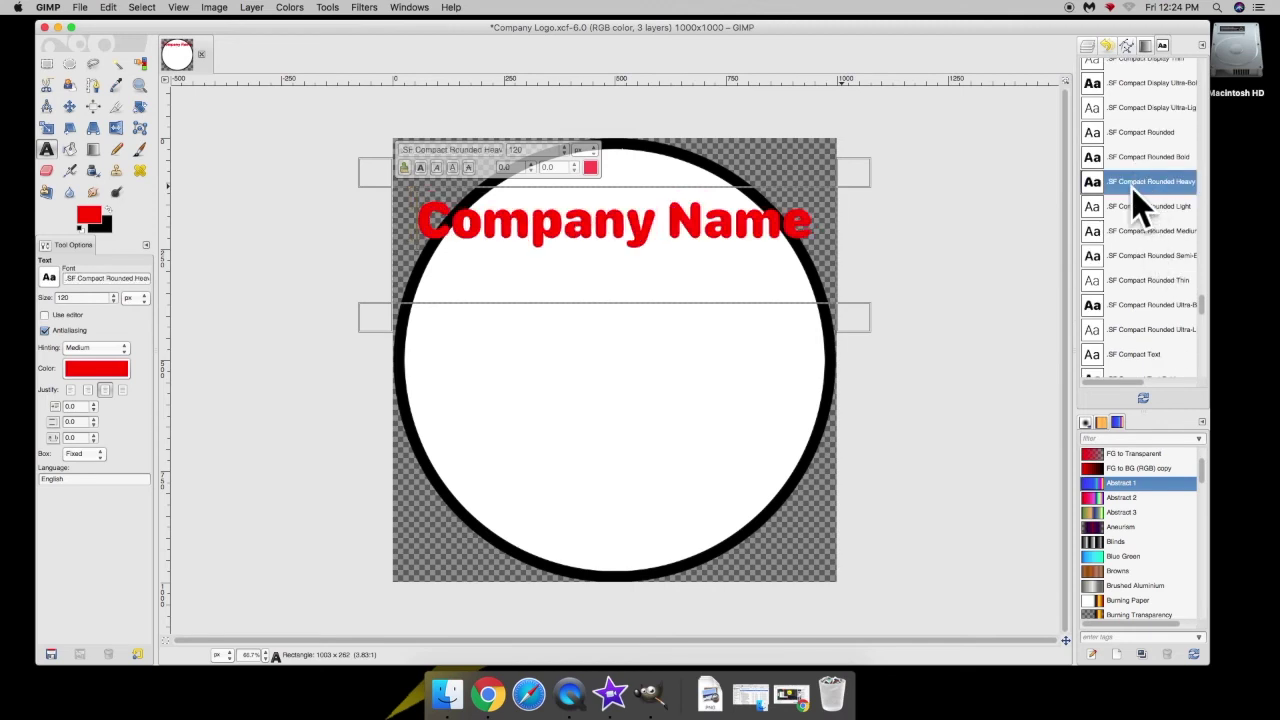
scroll(1140, 200, "down", 8)
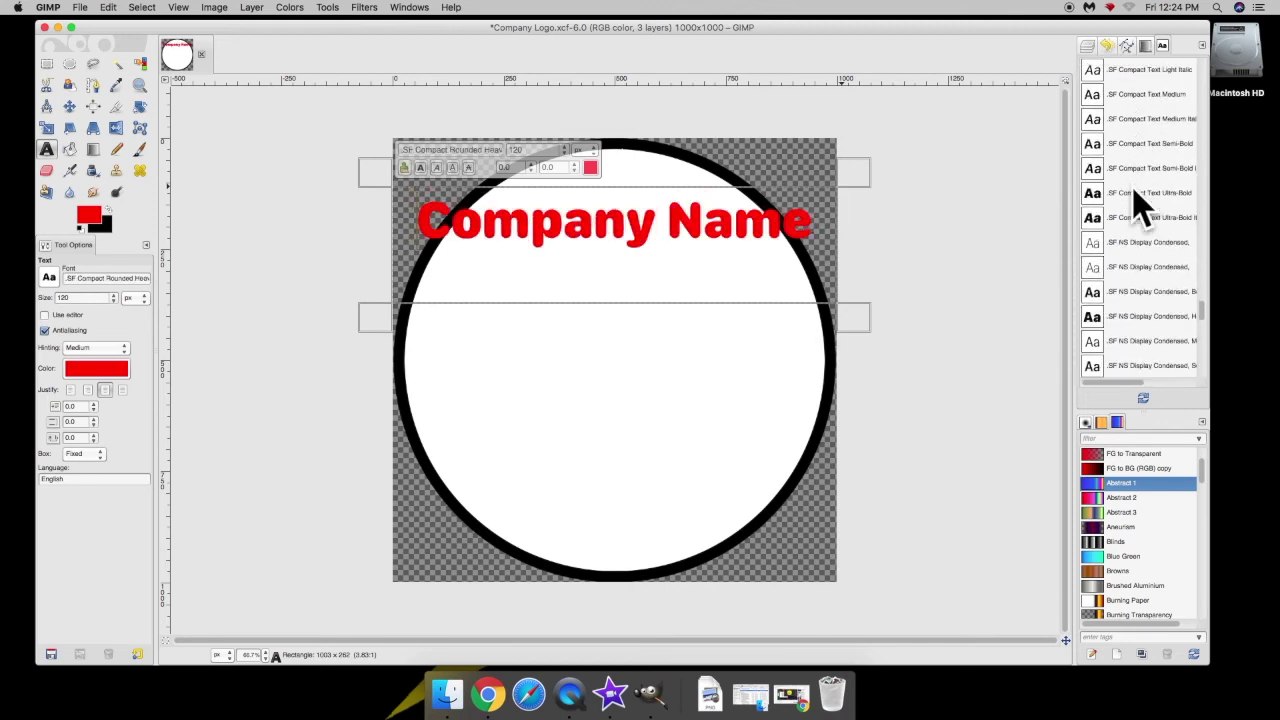
scroll(1140, 200, "down", 10)
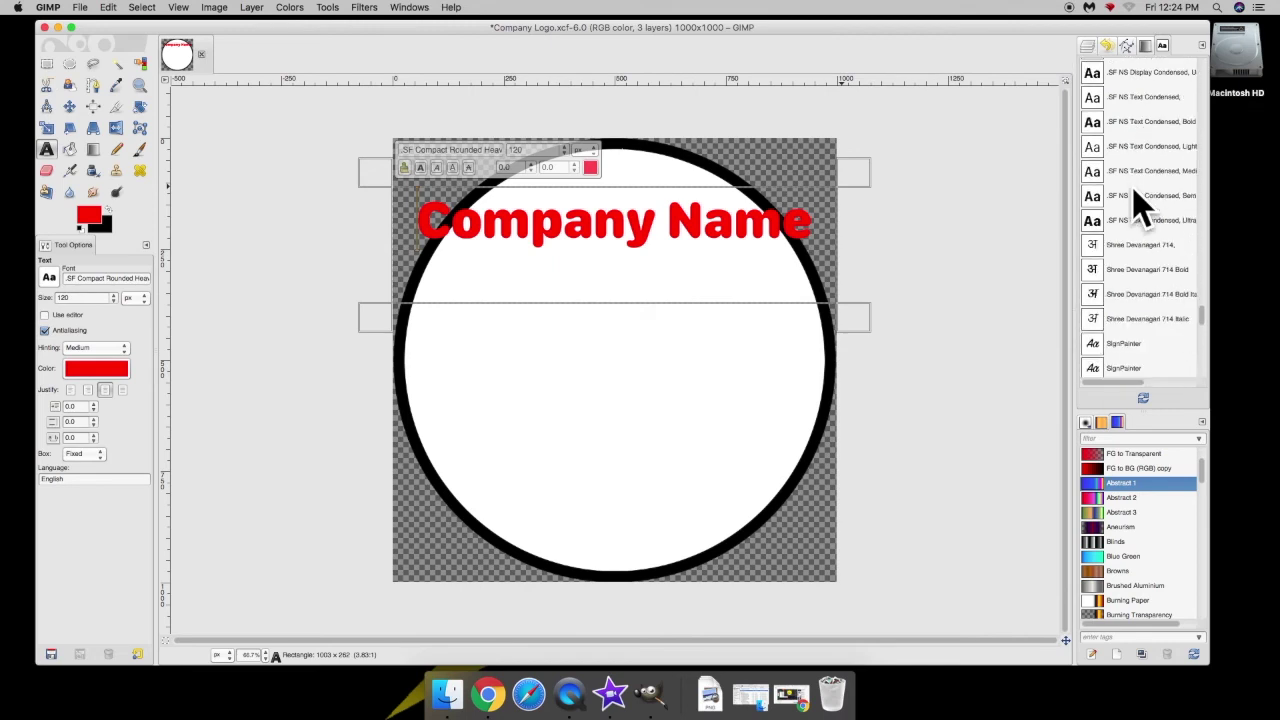
left_click(1140, 245)
scroll(1140, 248, "down", 3)
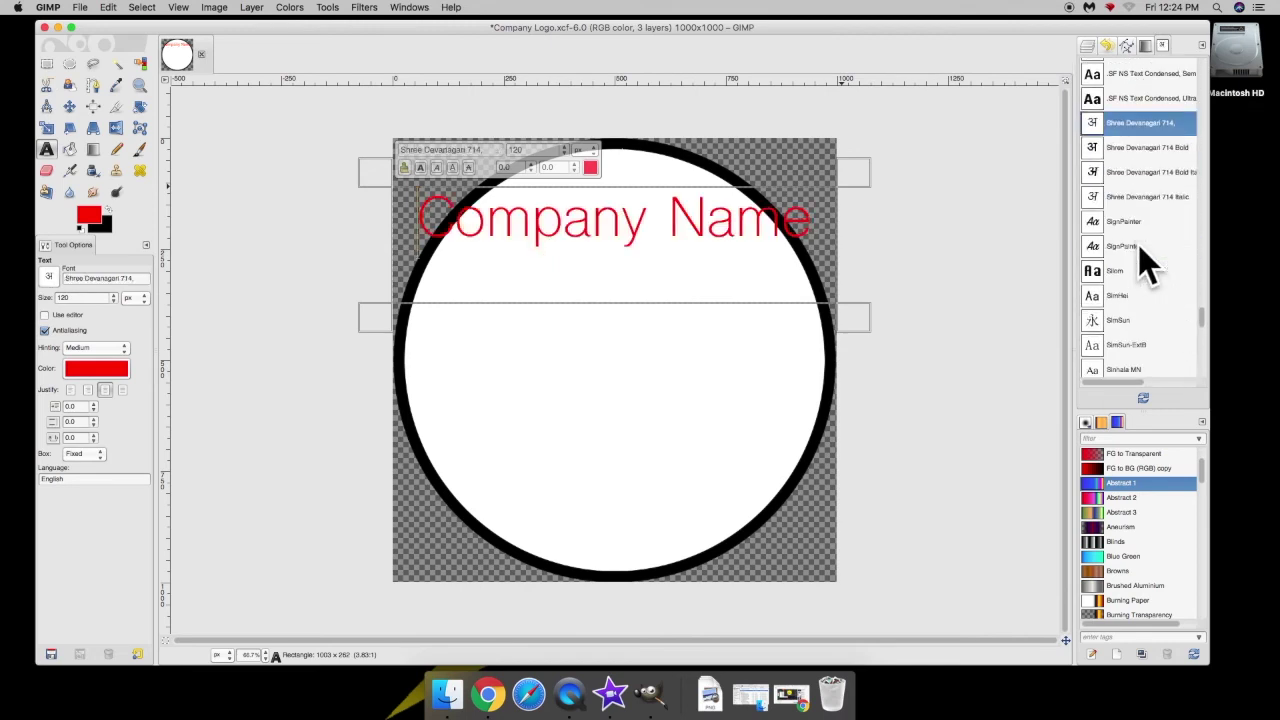
left_click(1145, 250)
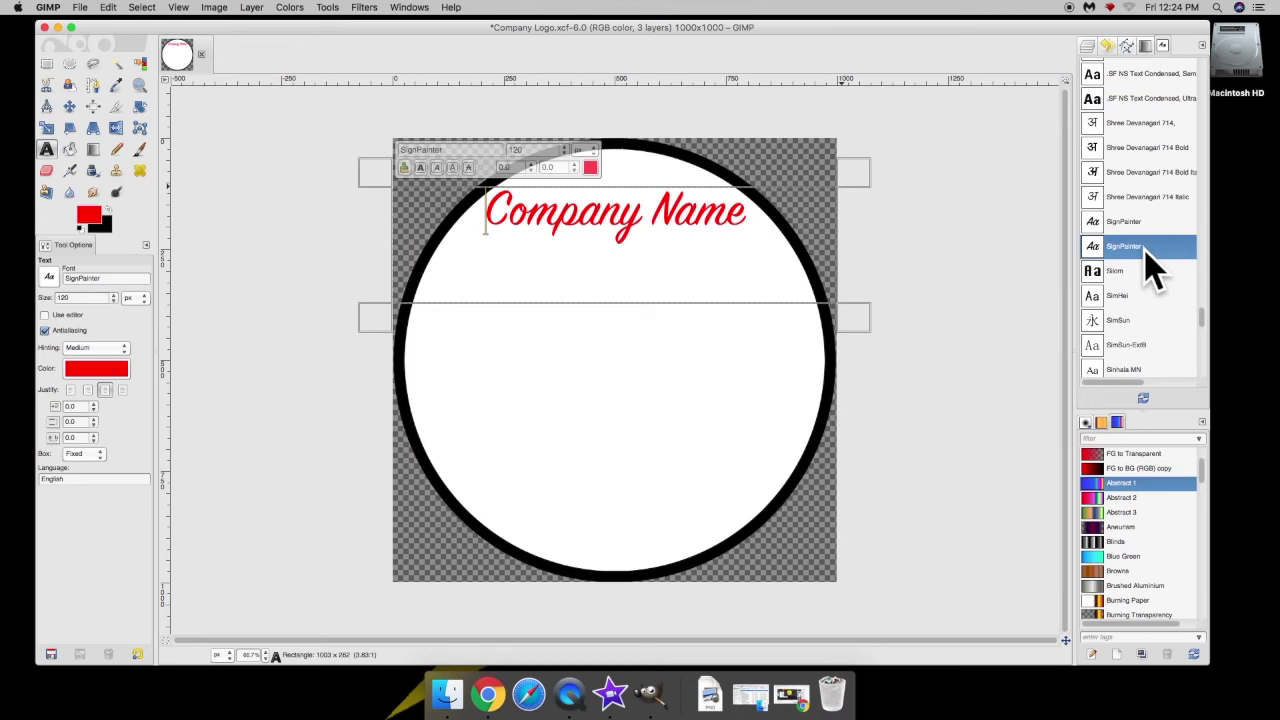
Try the fonts Silom, SimHei and Skia Thin on the "Company Name" text.
left_click(1144, 272)
scroll(1142, 275, "down", 3)
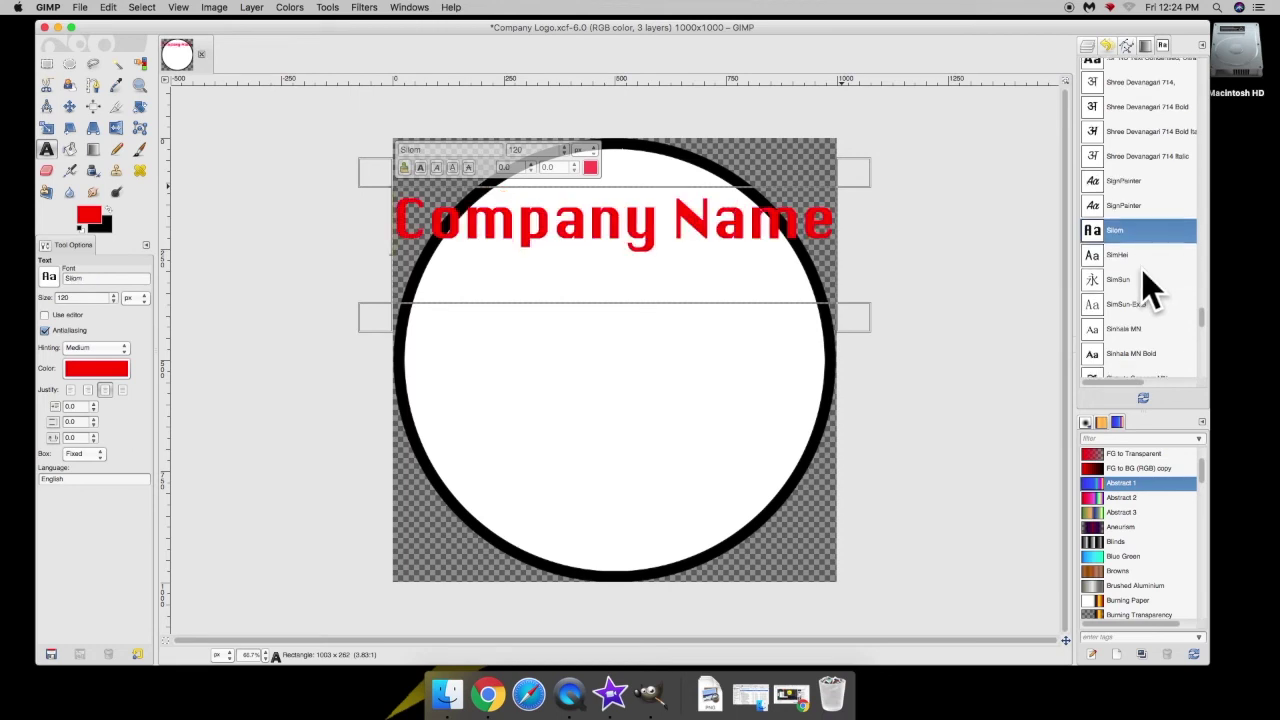
left_click(1134, 216)
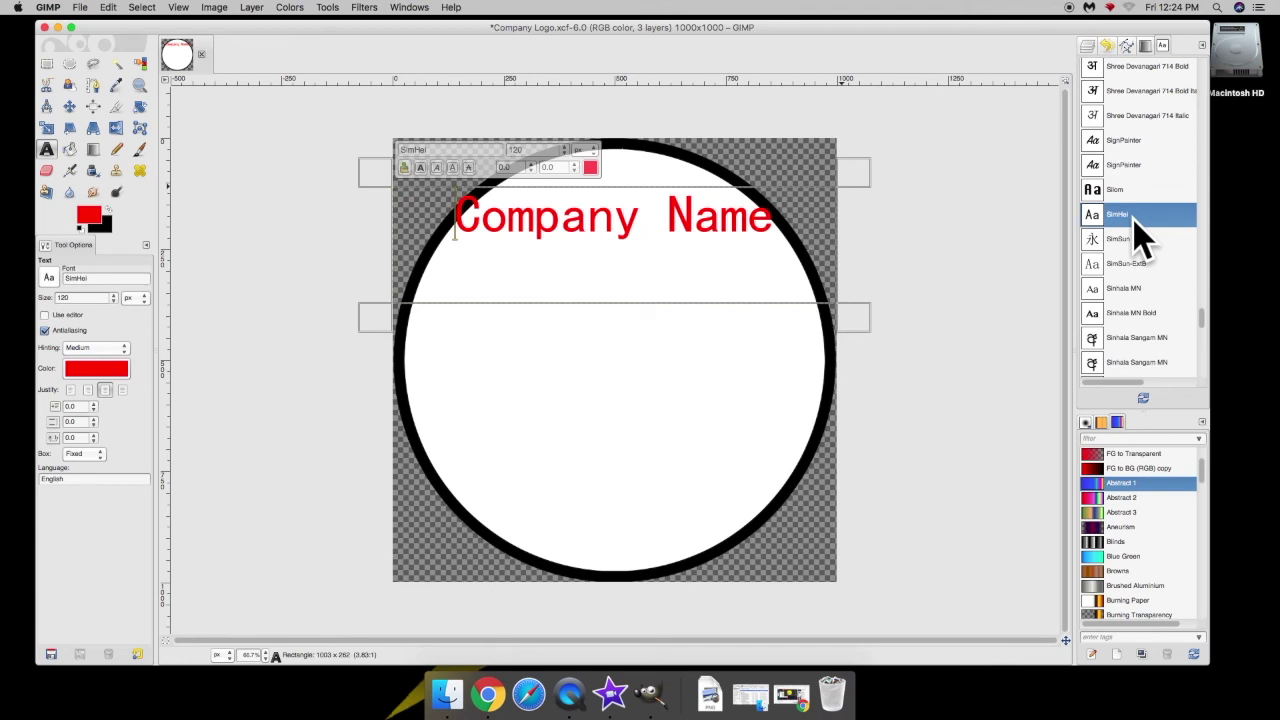
scroll(1135, 230, "down", 5)
left_click(1130, 222)
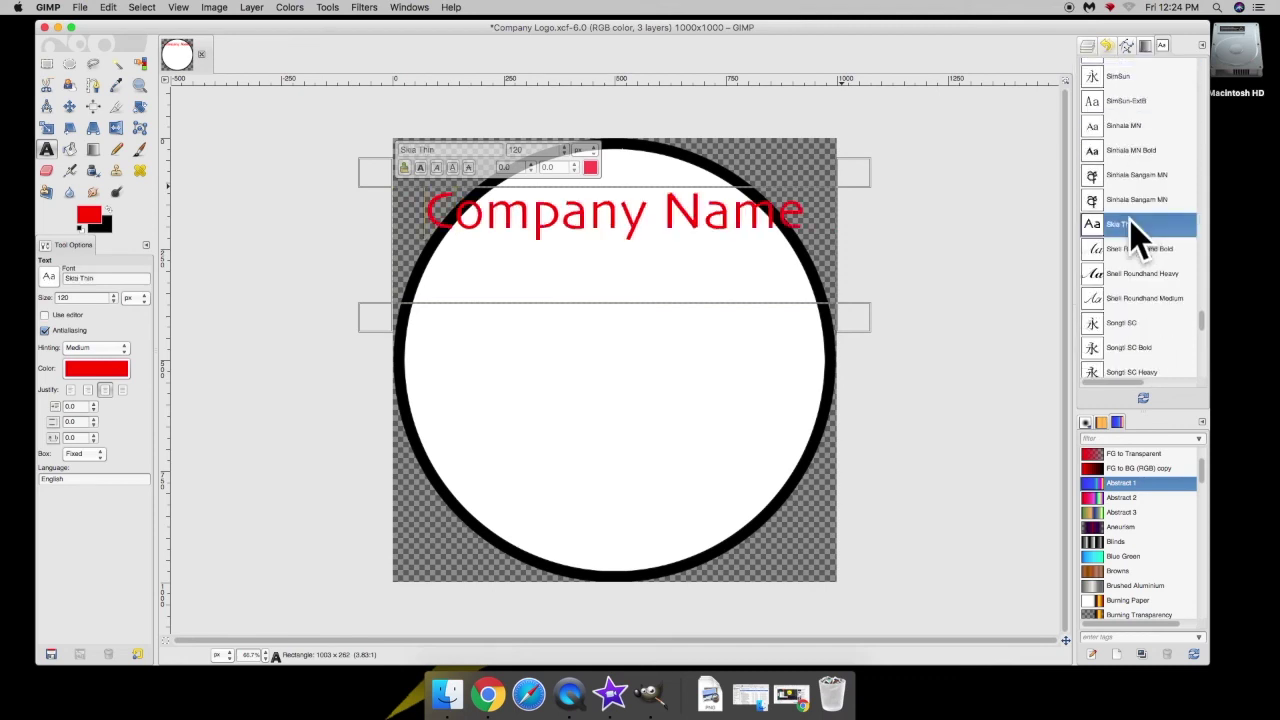
Set the font of the "Company Name" text to STIXGeneral Bold.
scroll(1134, 252, "down", 6)
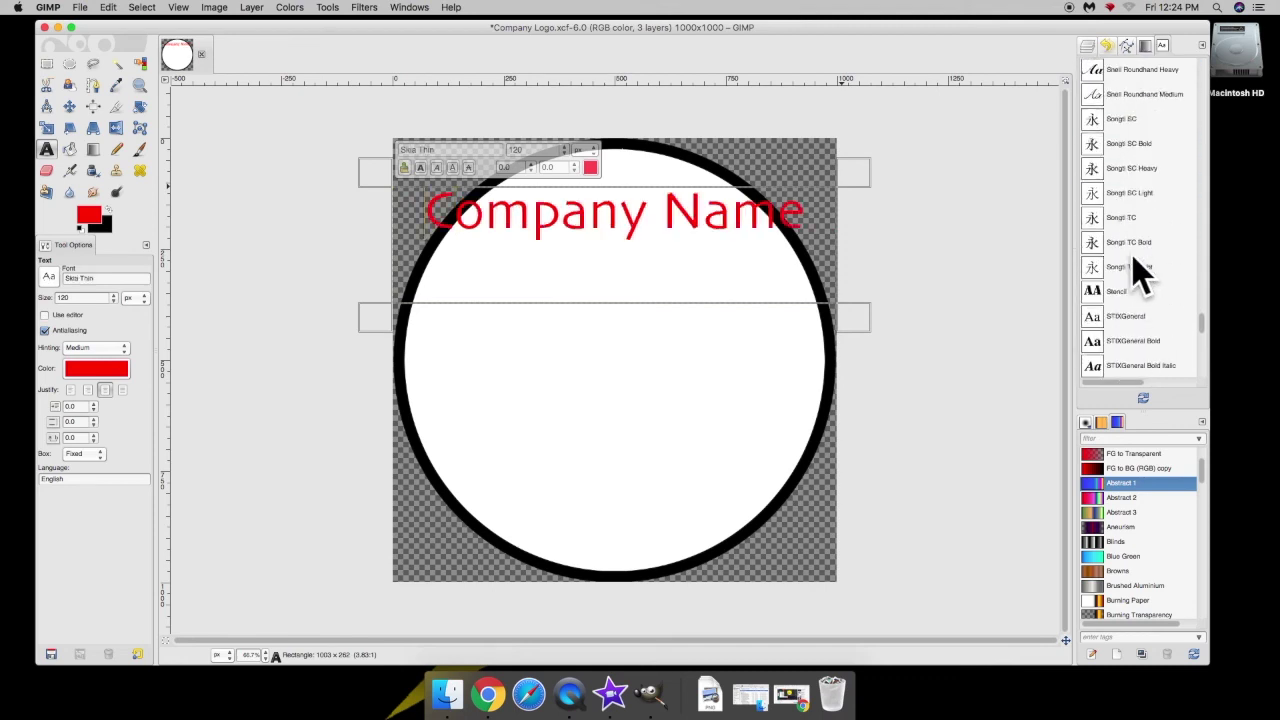
left_click(1136, 292)
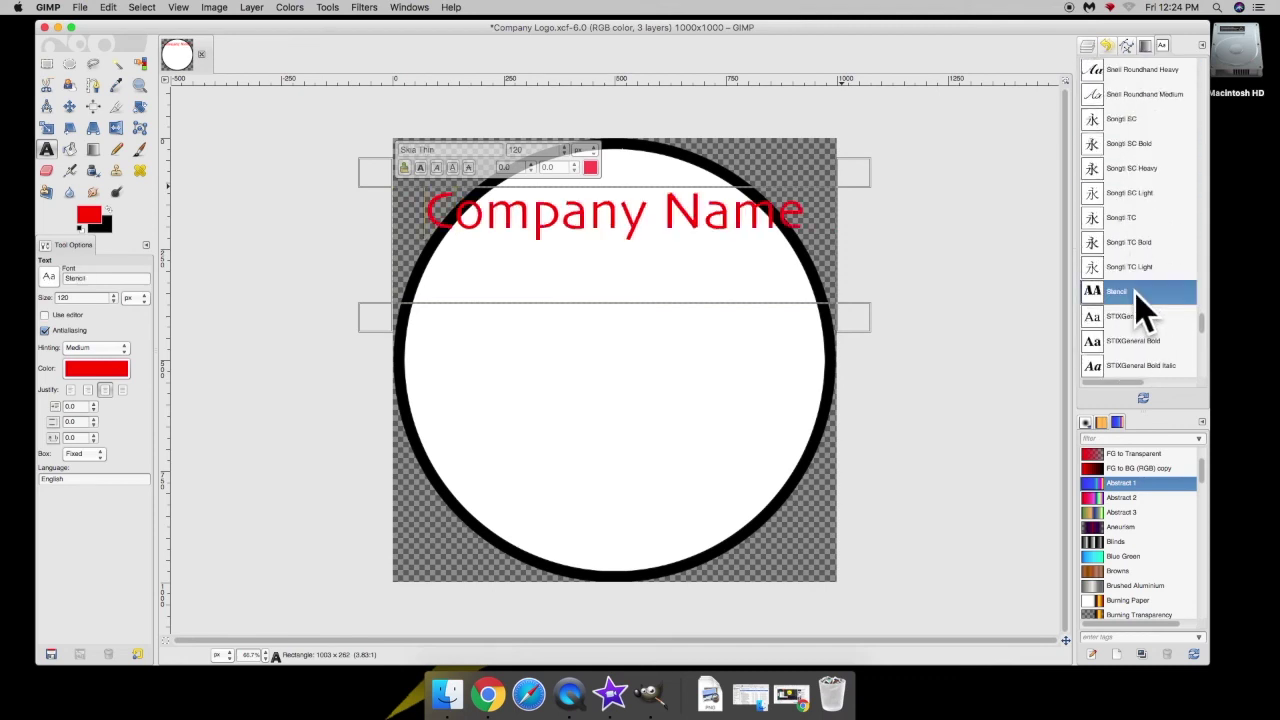
left_click(1137, 343)
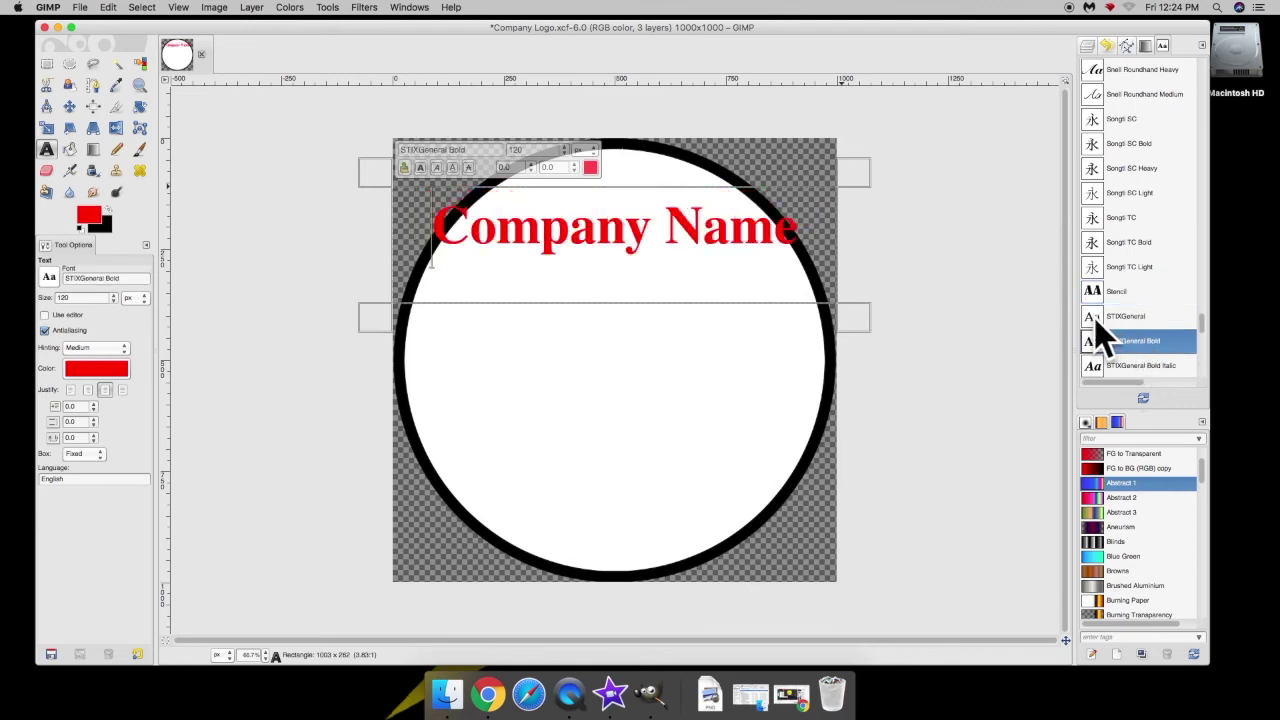
Add the 90 px text "We sell what you need" in the circle's lower half, and save the logo with the Shape layer active.
left_click_drag(772, 362, 786, 318)
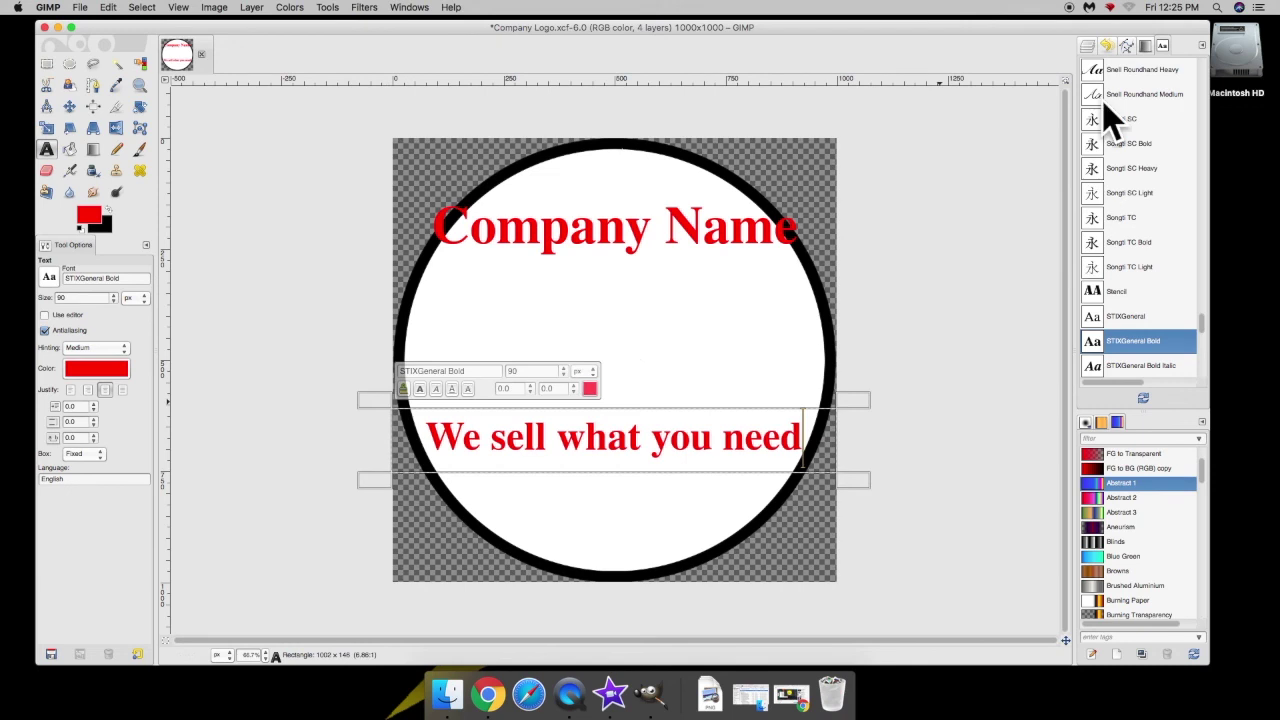
left_click(1089, 47)
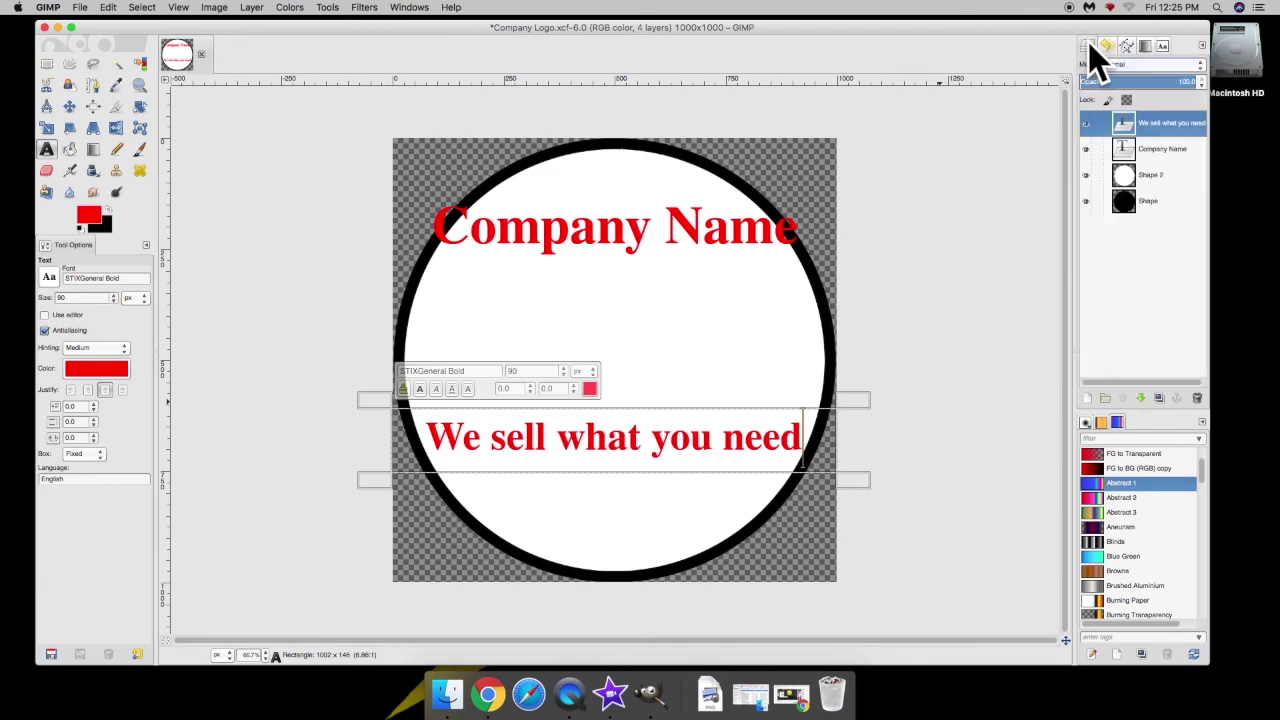
left_click(1150, 205)
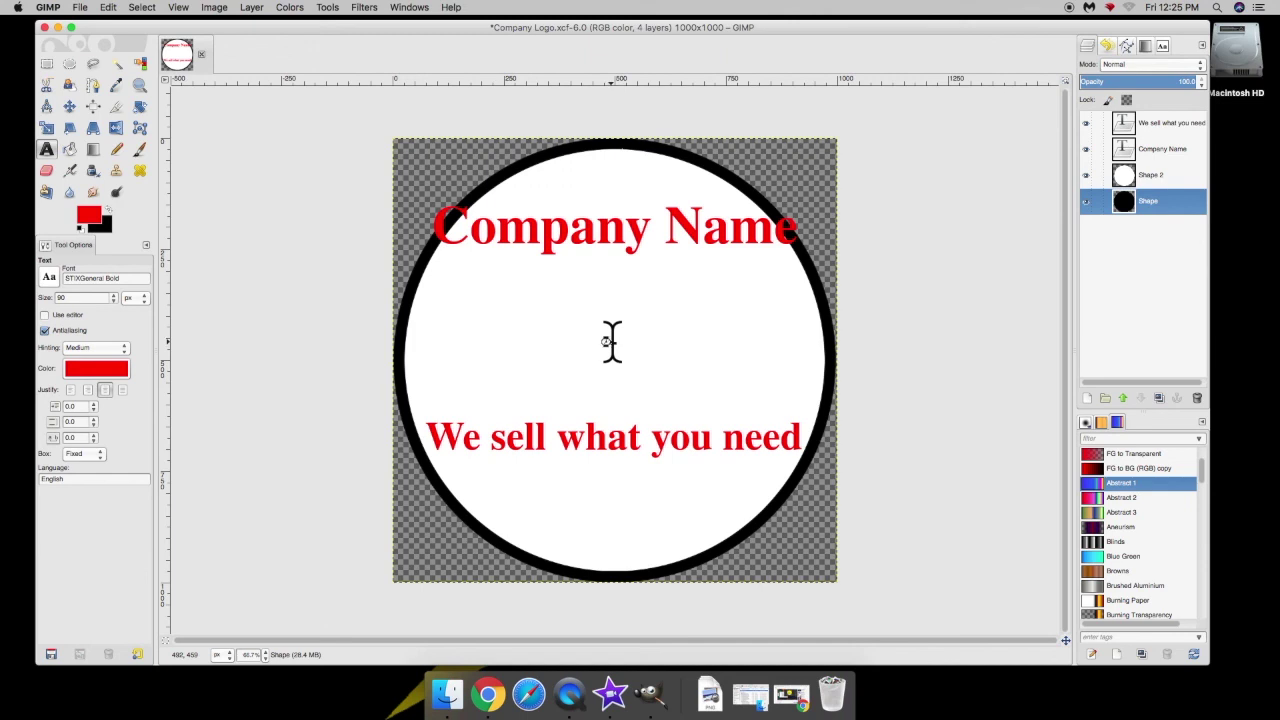
key("super+s")
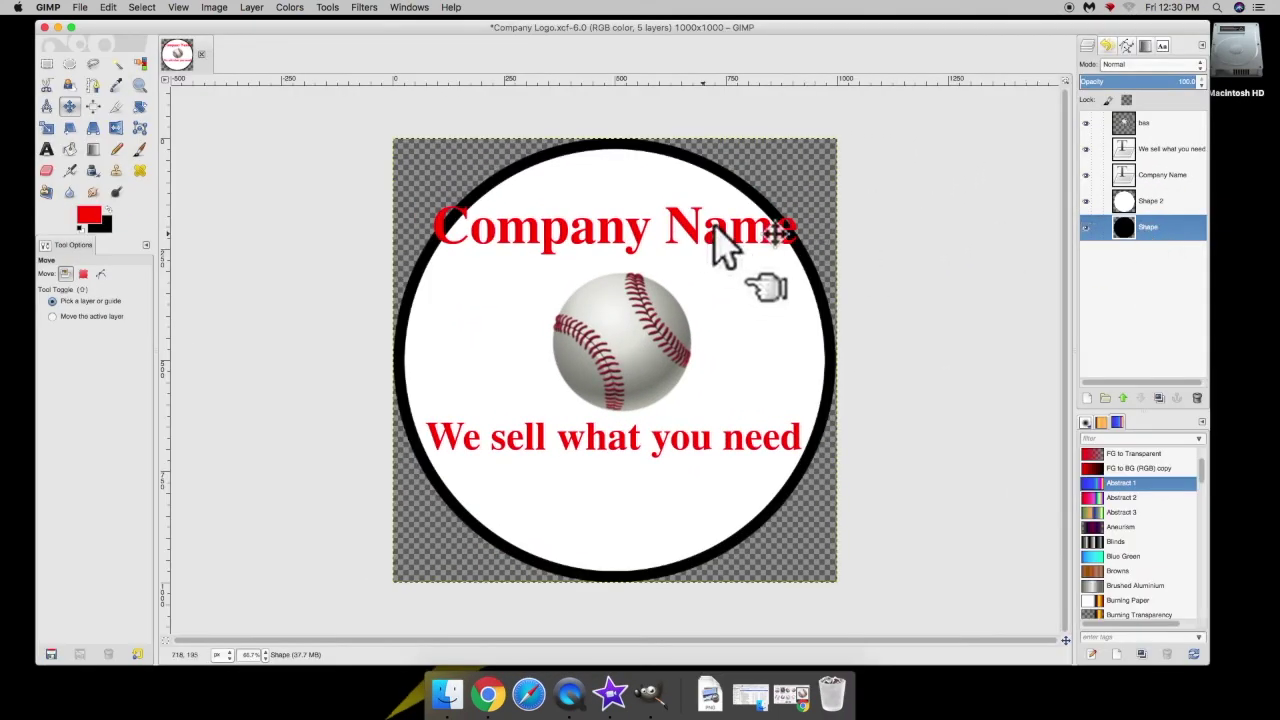
Move the baseball image slightly down between the company name and the tagline.
left_click_drag(650, 345, 646, 355)
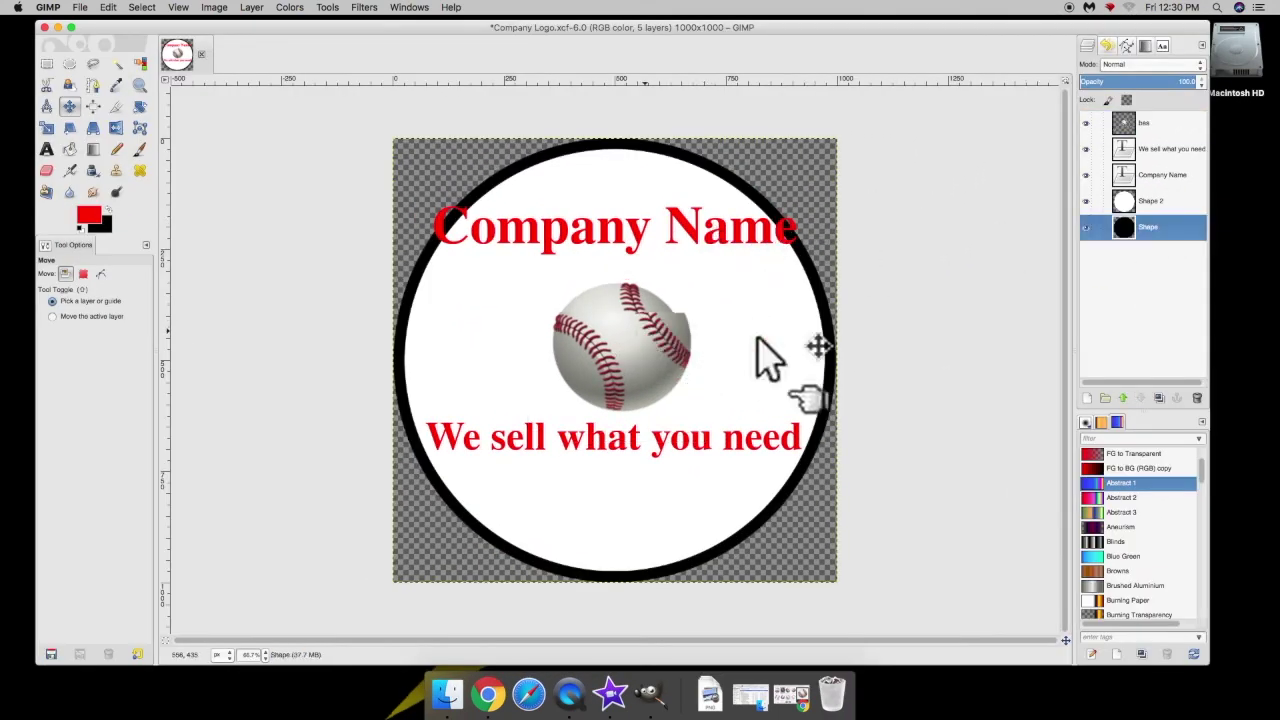